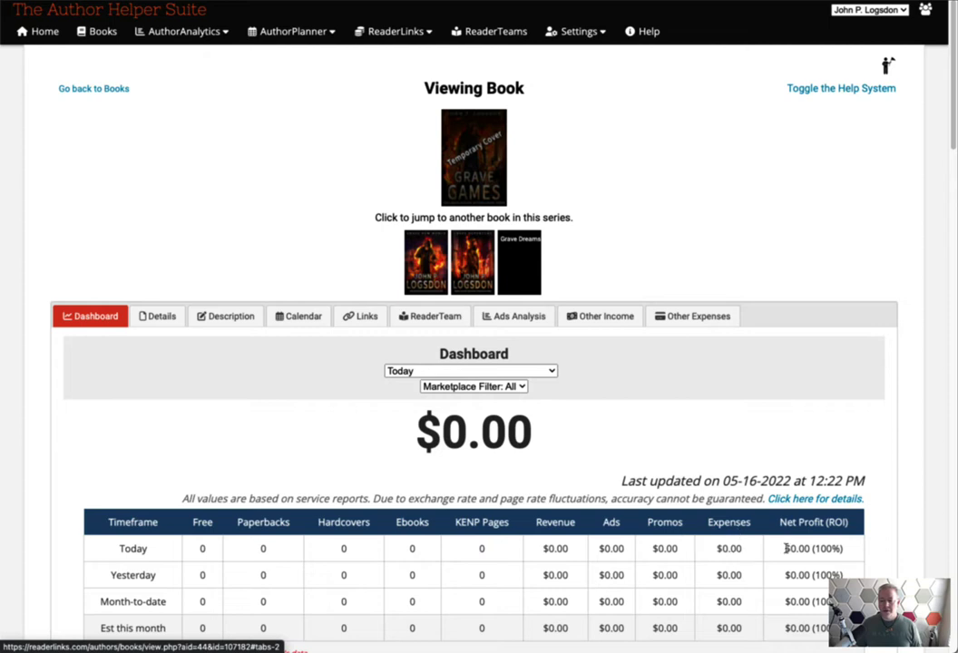
Step: Look over the Grave Games dashboard and examine its book details, including series, KDP data, affiliate usage, ISBN and audiobook fields
scroll(54, 544, "down", 2)
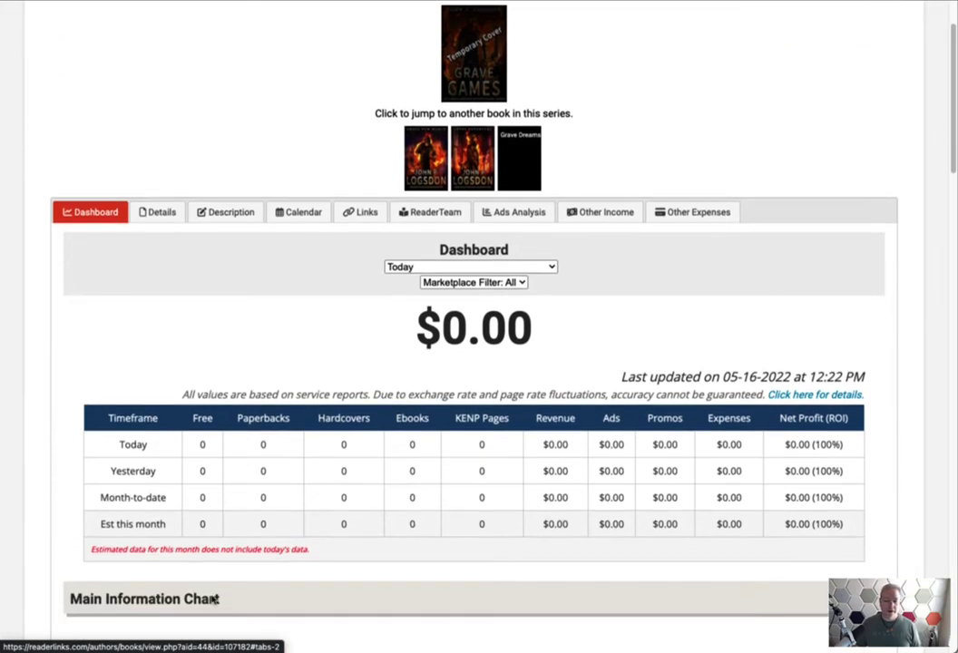
scroll(337, 618, "up", 2)
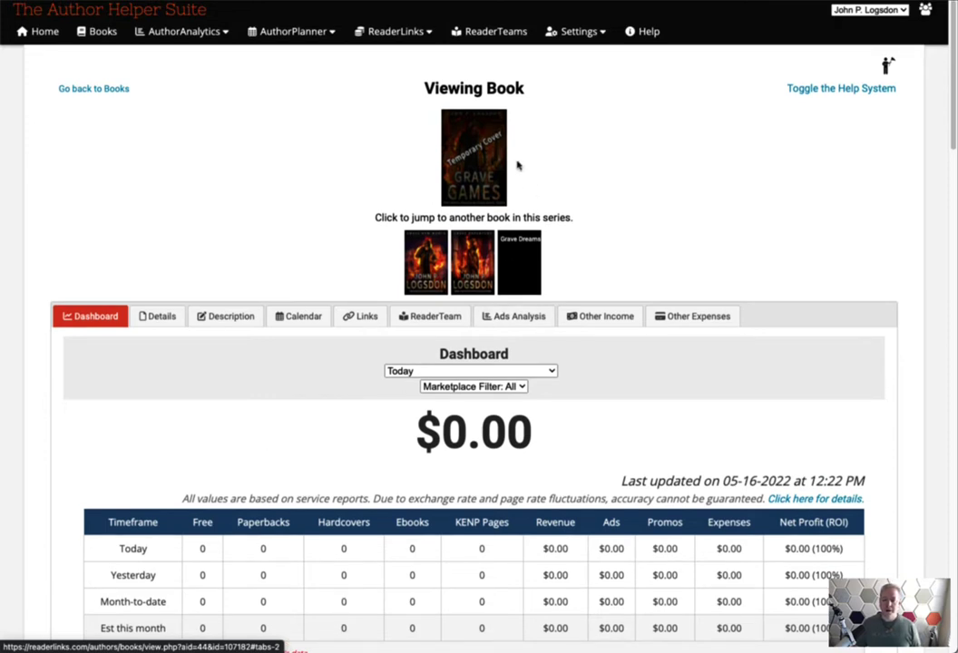
left_click(157, 317)
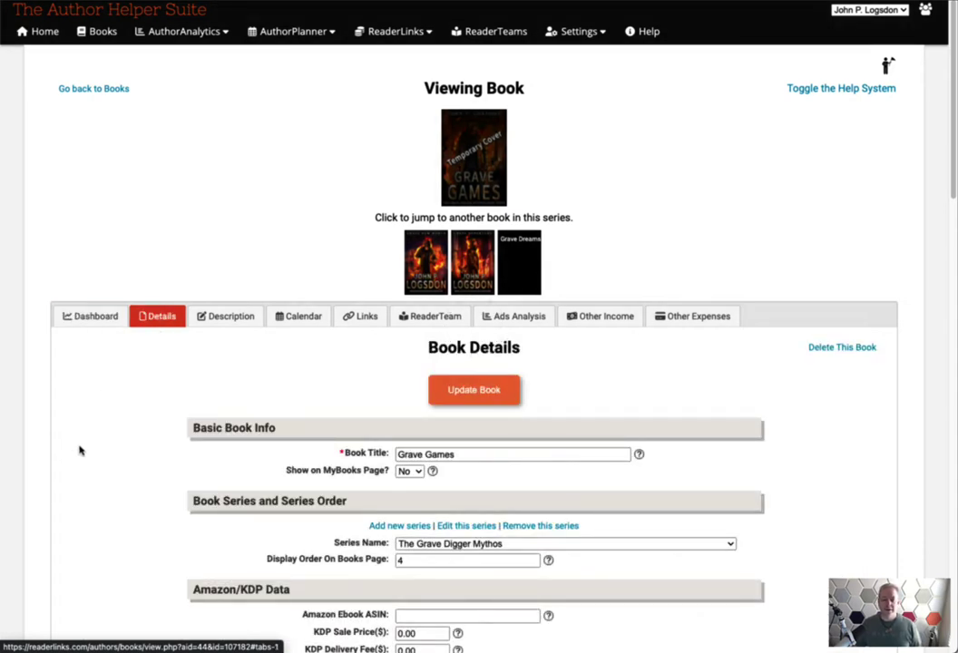
scroll(117, 461, "down", 1)
scroll(117, 461, "down", 1)
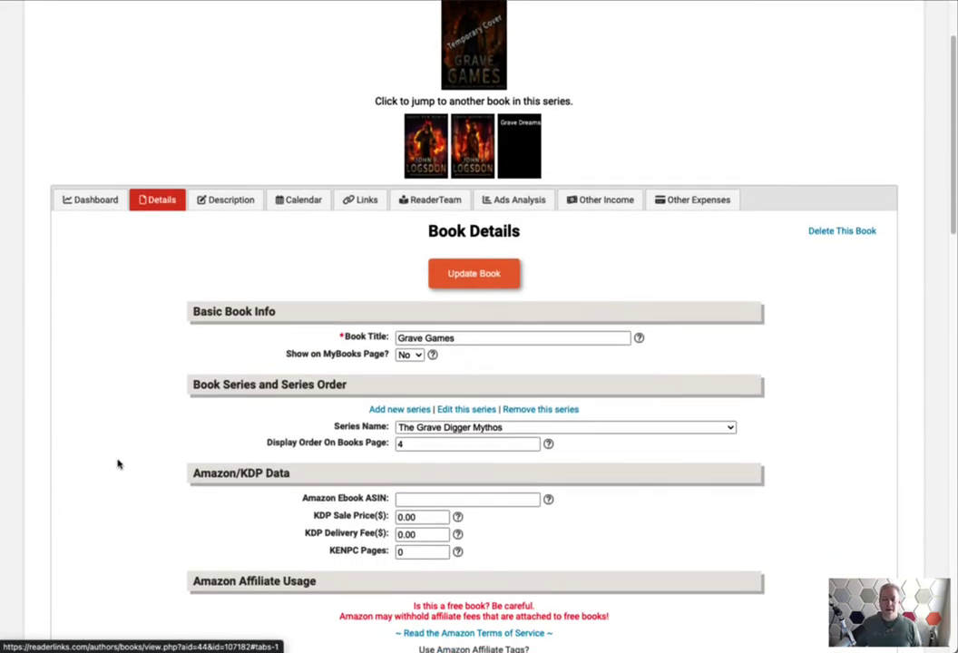
scroll(155, 495, "down", 3)
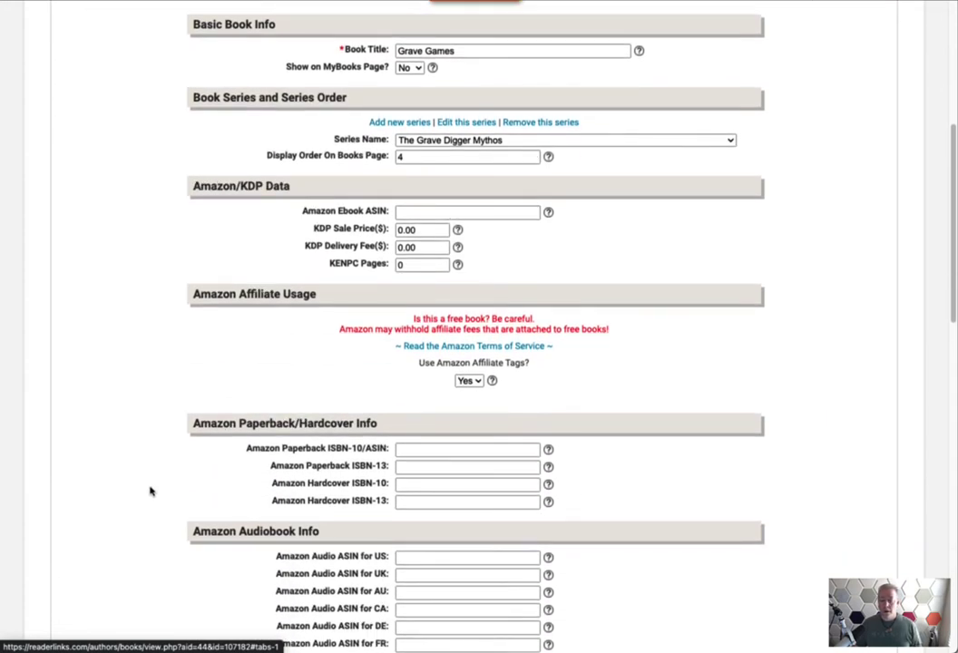
scroll(151, 487, "down", 1)
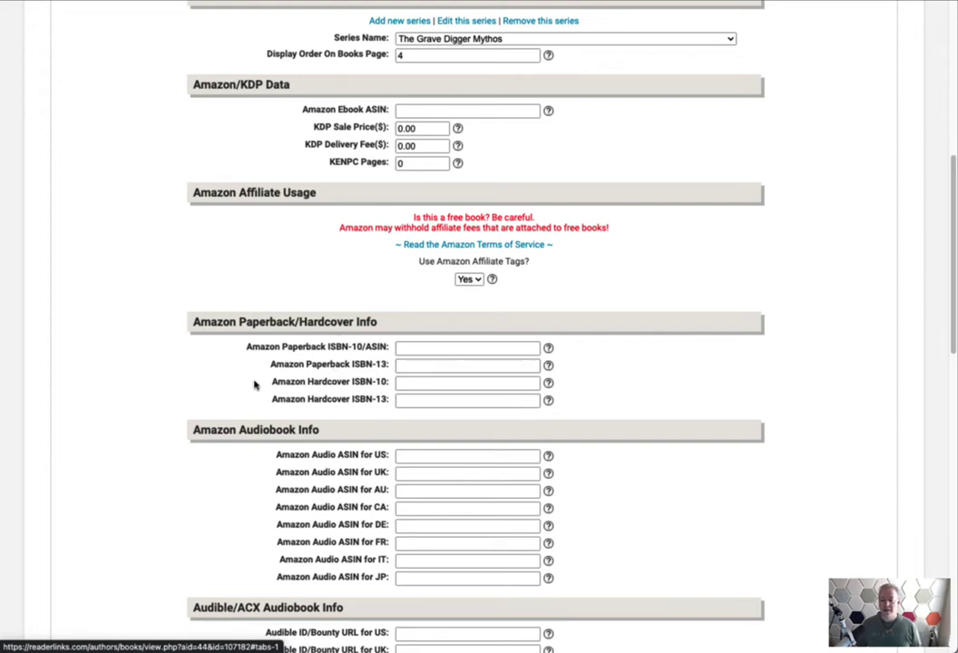
scroll(110, 425, "up", 2)
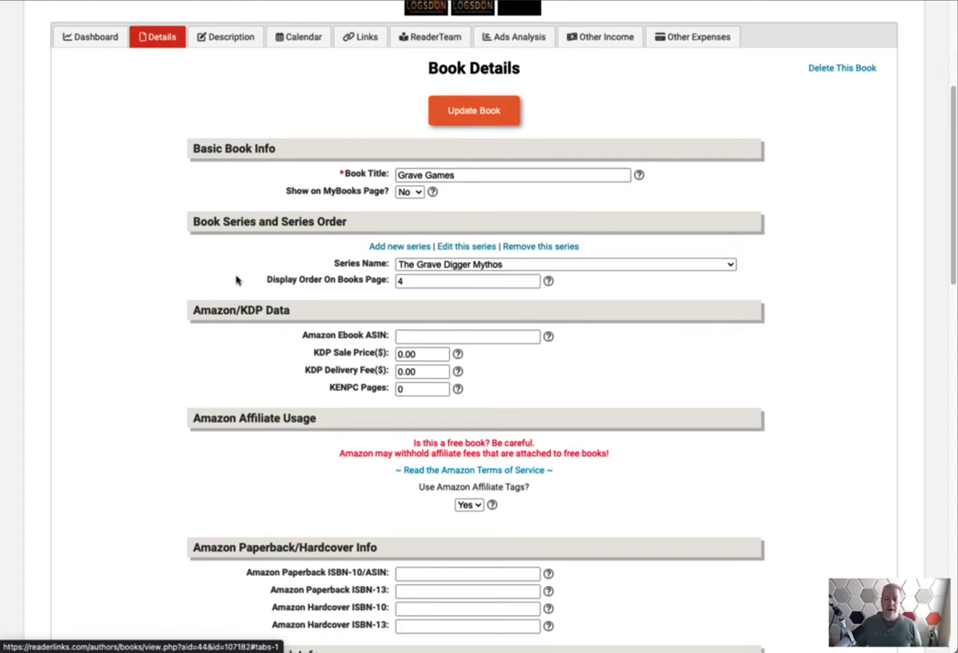
left_click(422, 337)
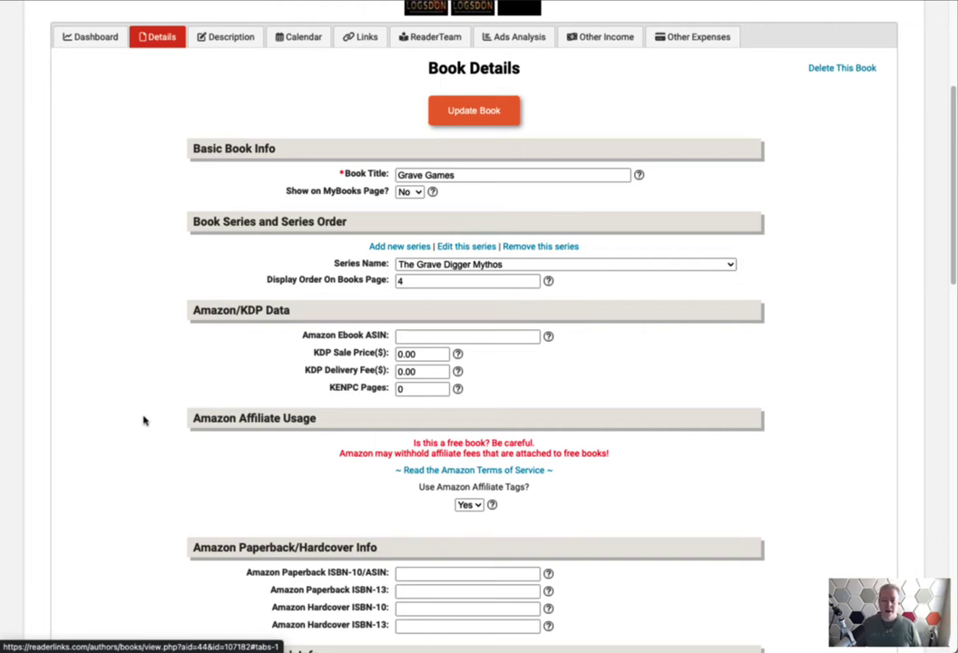
scroll(138, 457, "down", 2)
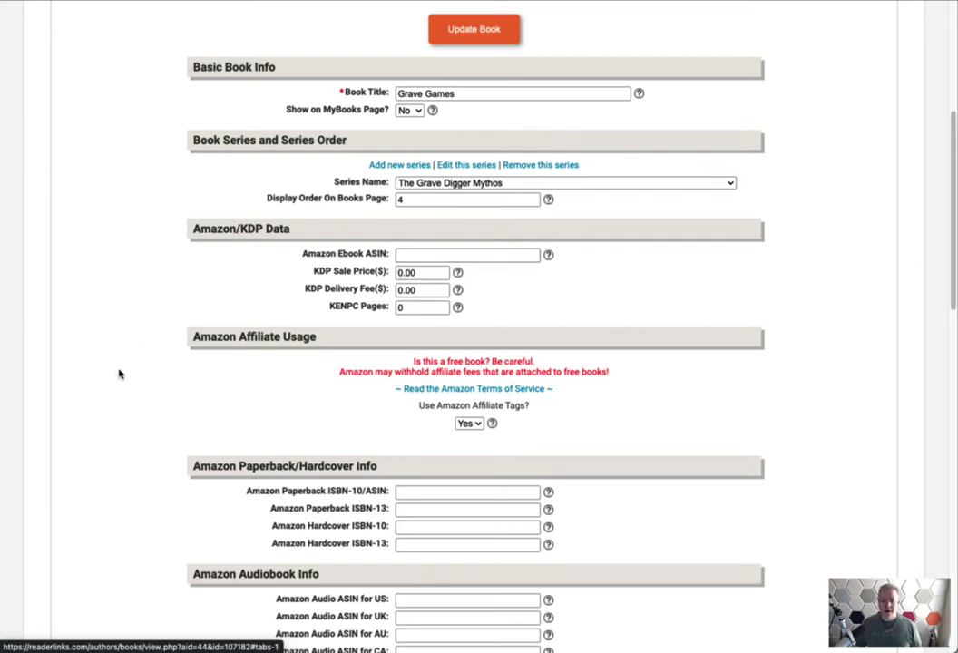
scroll(117, 385, "down", 6)
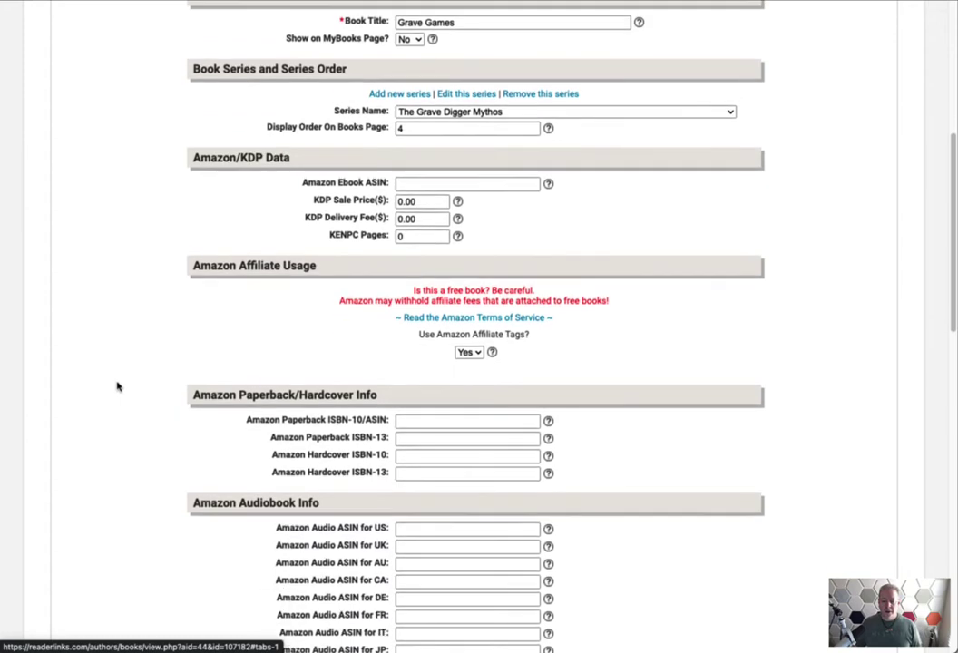
scroll(118, 385, "up", 9)
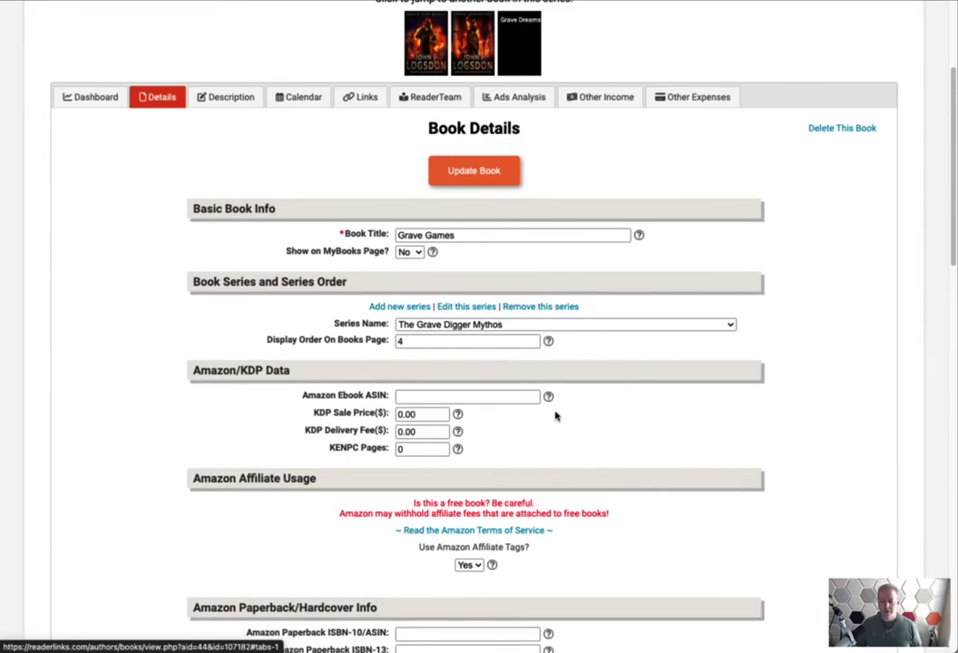
Step: Show the built-in help text for the book details page and hide it again
scroll(538, 464, "up", 5)
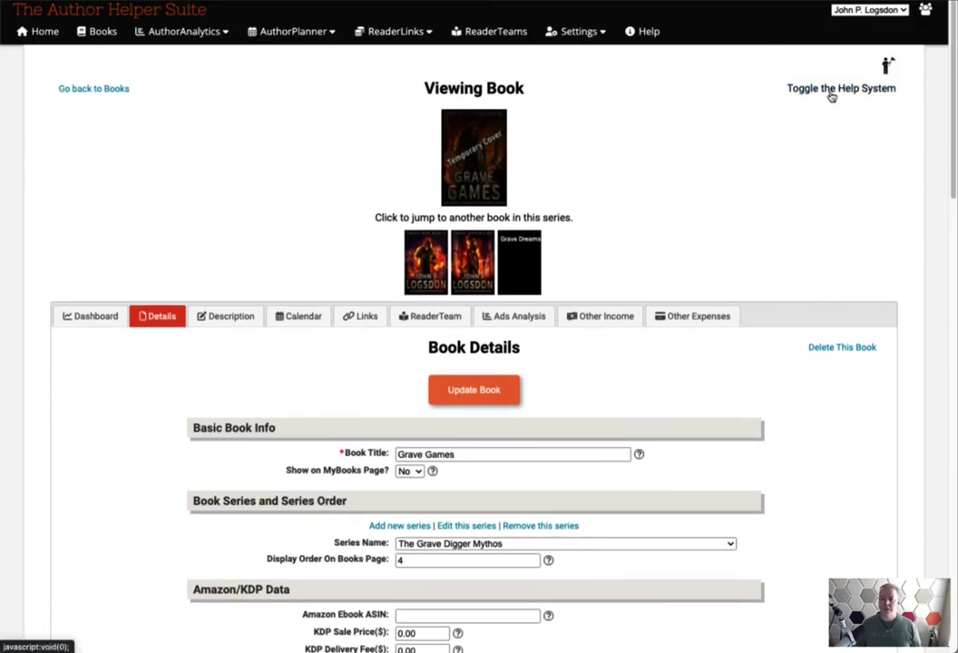
left_click(833, 89)
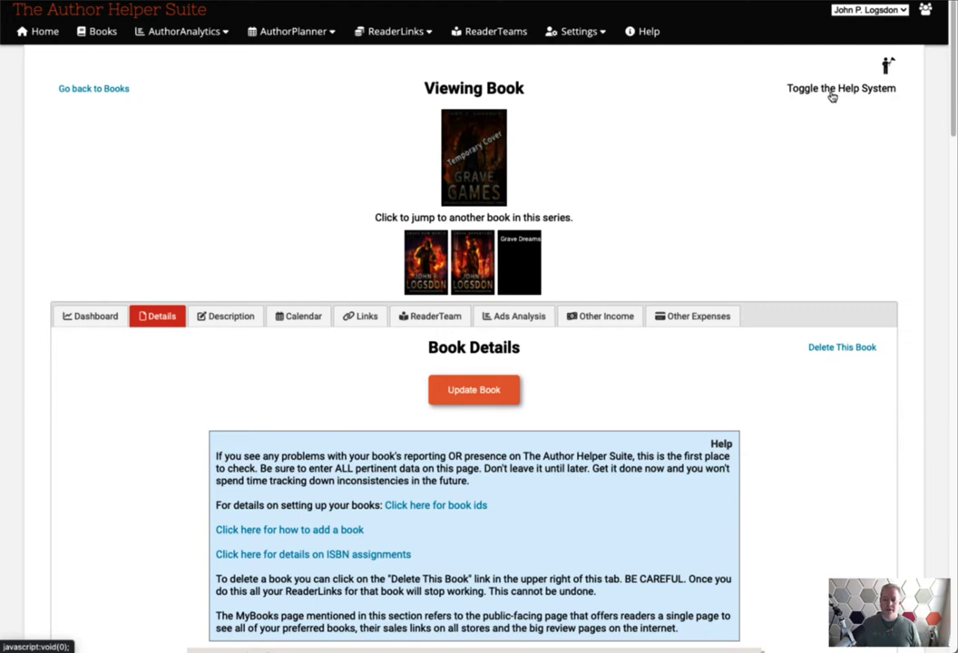
left_click(832, 91)
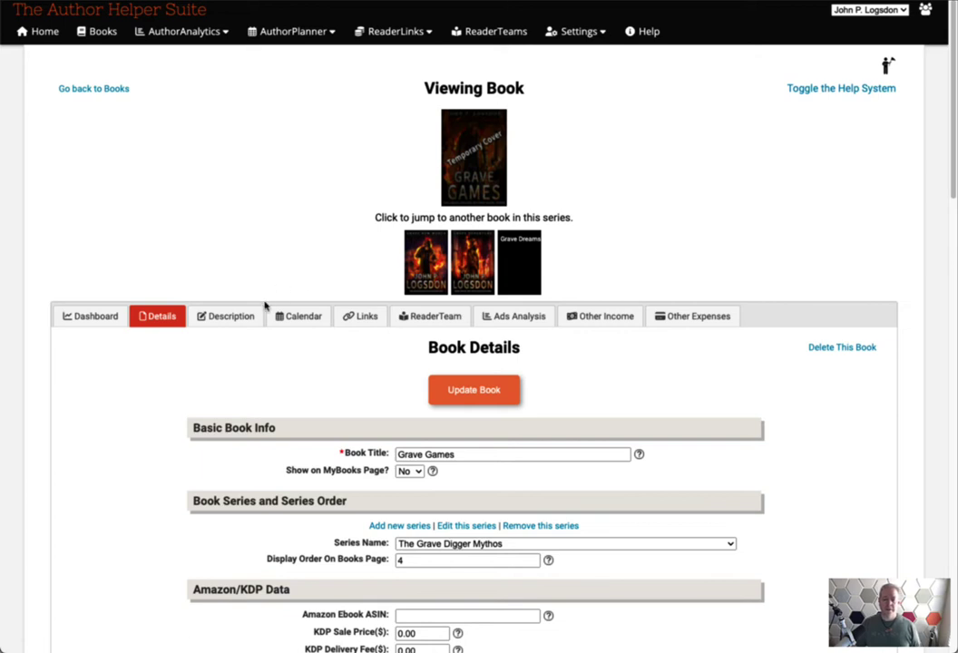
Step: Open the book's descriptions list and examine the Amazon entry's last update, title and description snippet
left_click(232, 317)
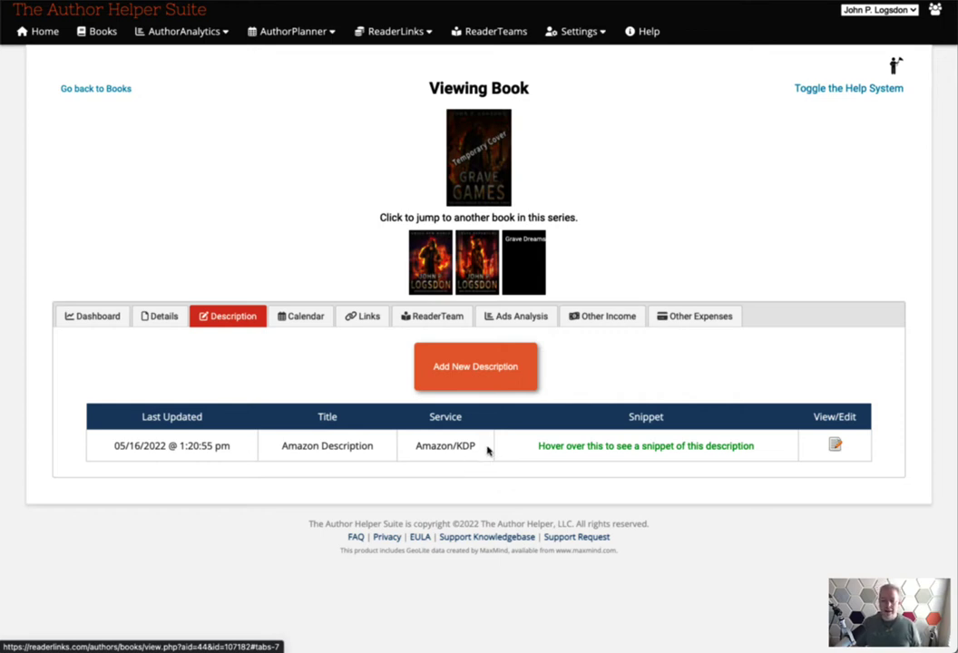
left_click_drag(263, 449, 101, 443)
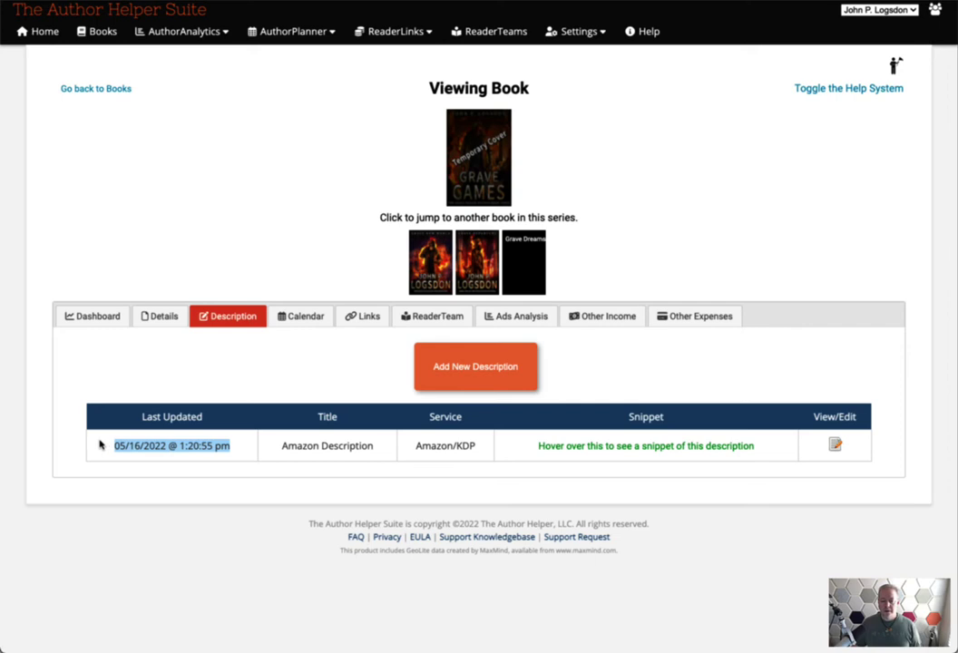
left_click(218, 469)
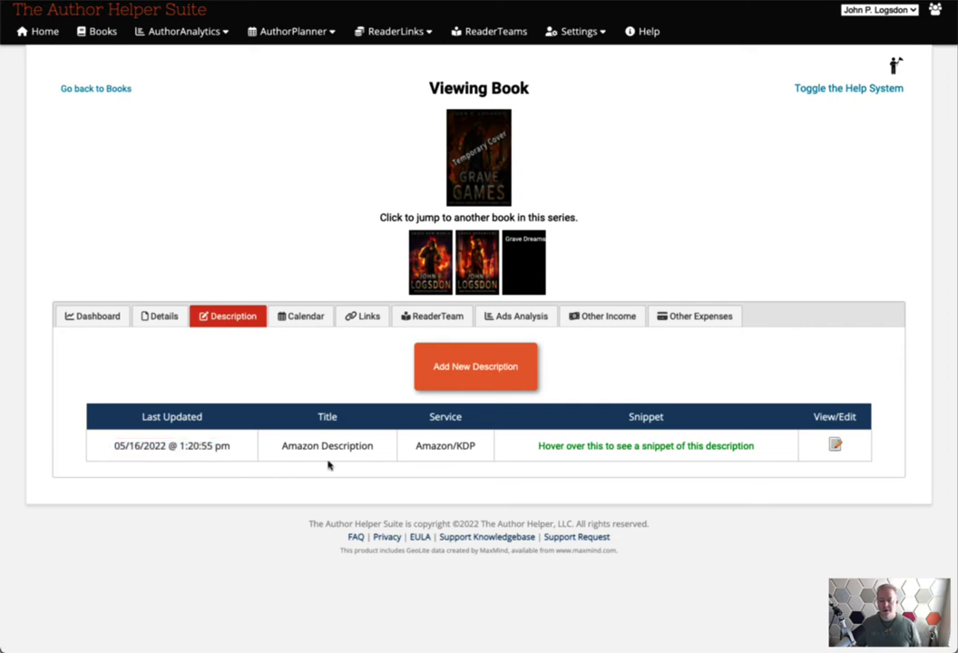
left_click_drag(485, 450, 253, 445)
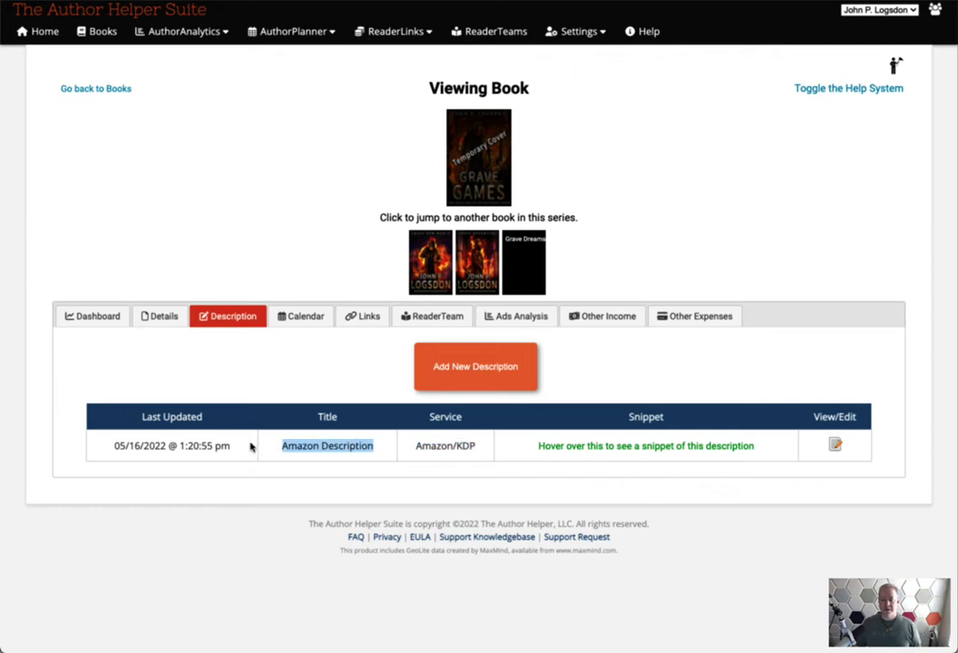
left_click(310, 454)
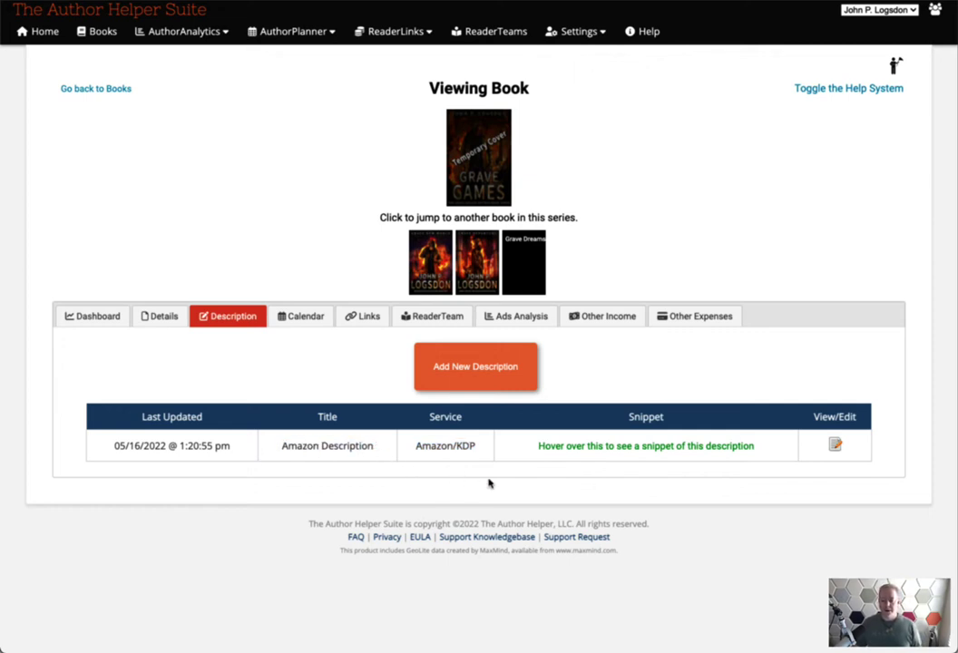
mouse_move(654, 454)
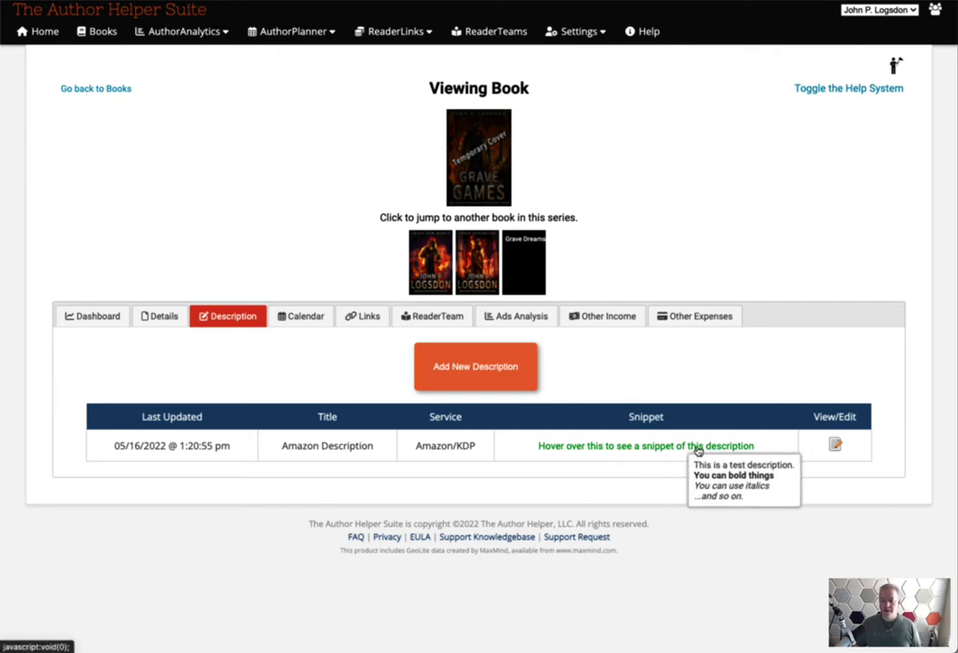
Step: Open the Amazon description for editing and examine its HTML line-break, bold and italic markup and the list of permitted tags
left_click(837, 447)
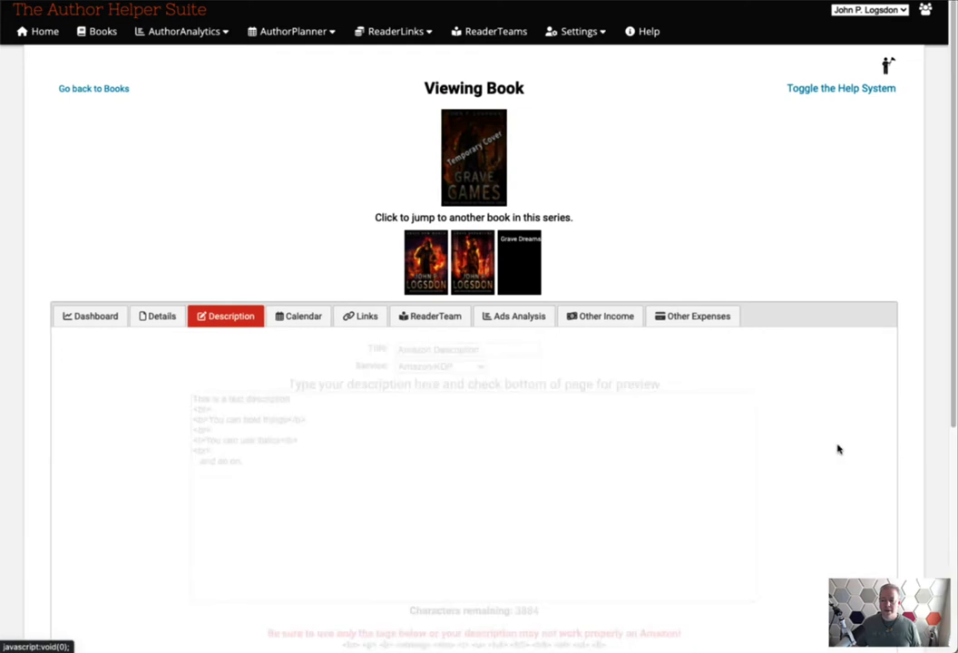
left_click_drag(366, 454, 172, 411)
left_click(373, 465)
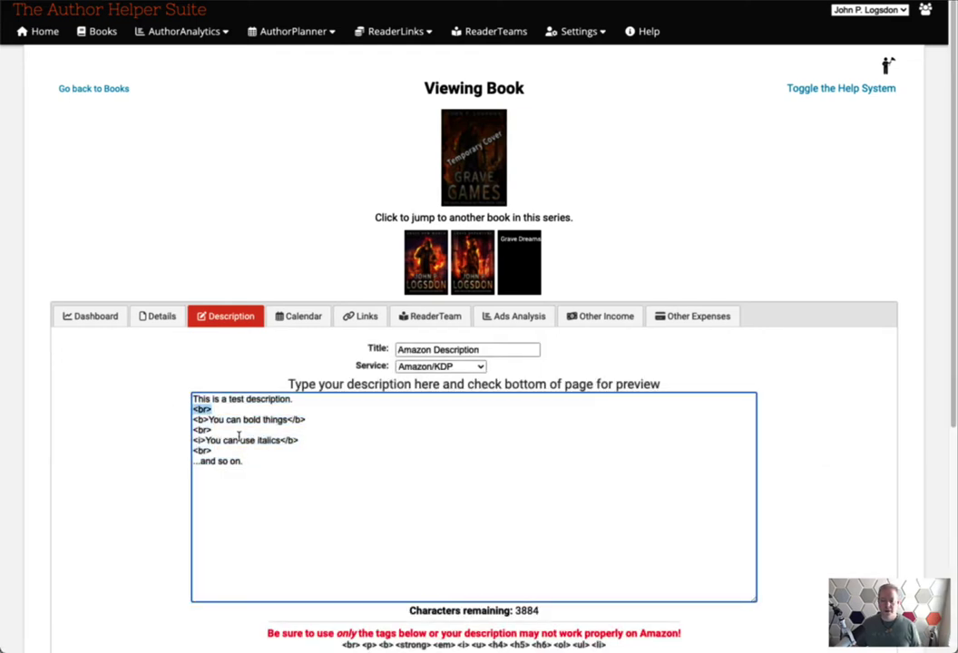
left_click(202, 445)
scroll(454, 517, "down", 1)
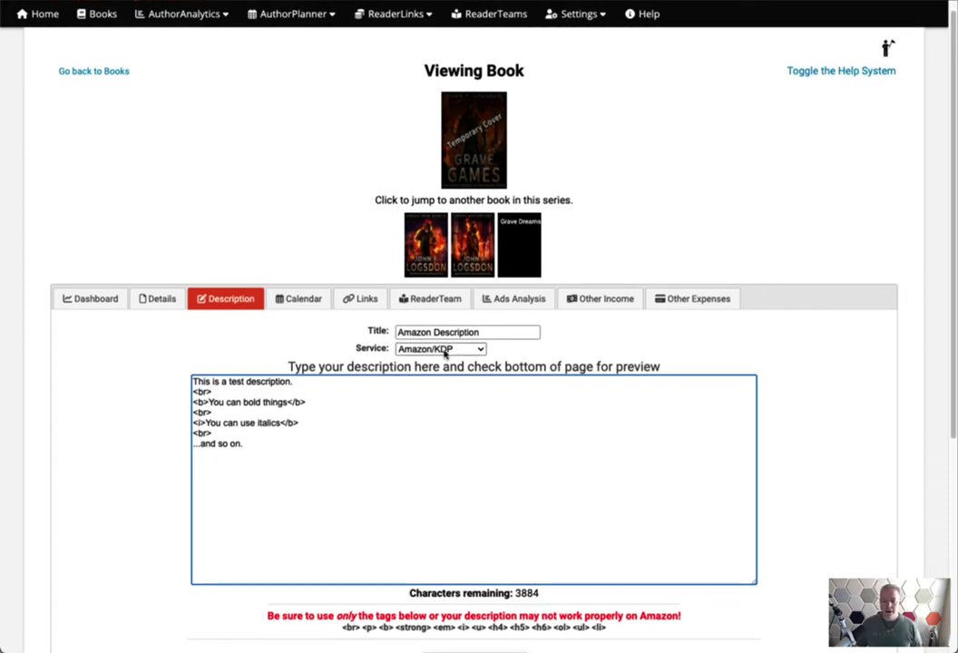
left_click_drag(635, 628, 323, 625)
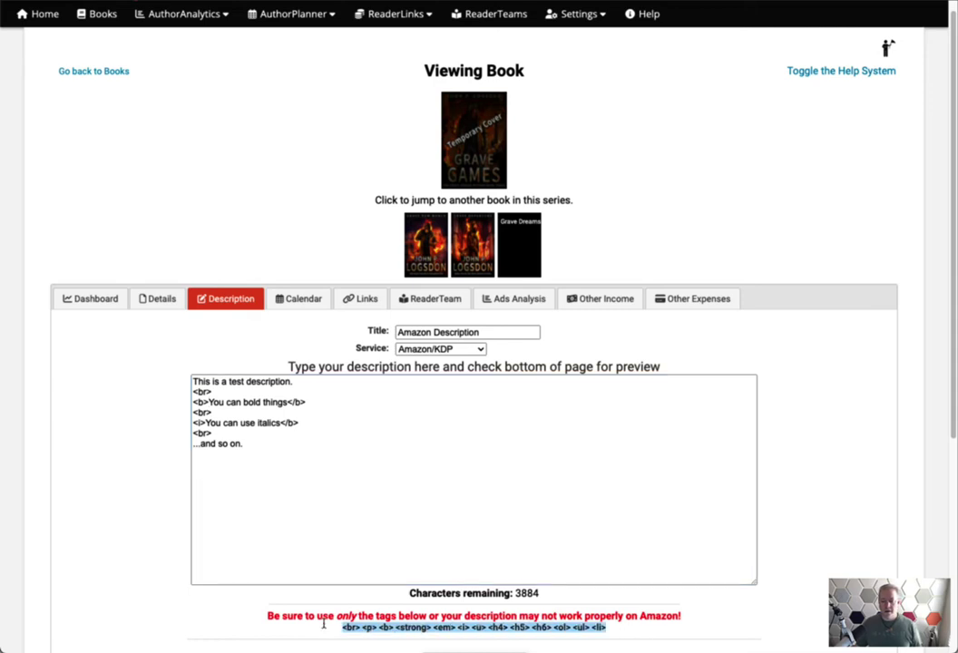
left_click(826, 561)
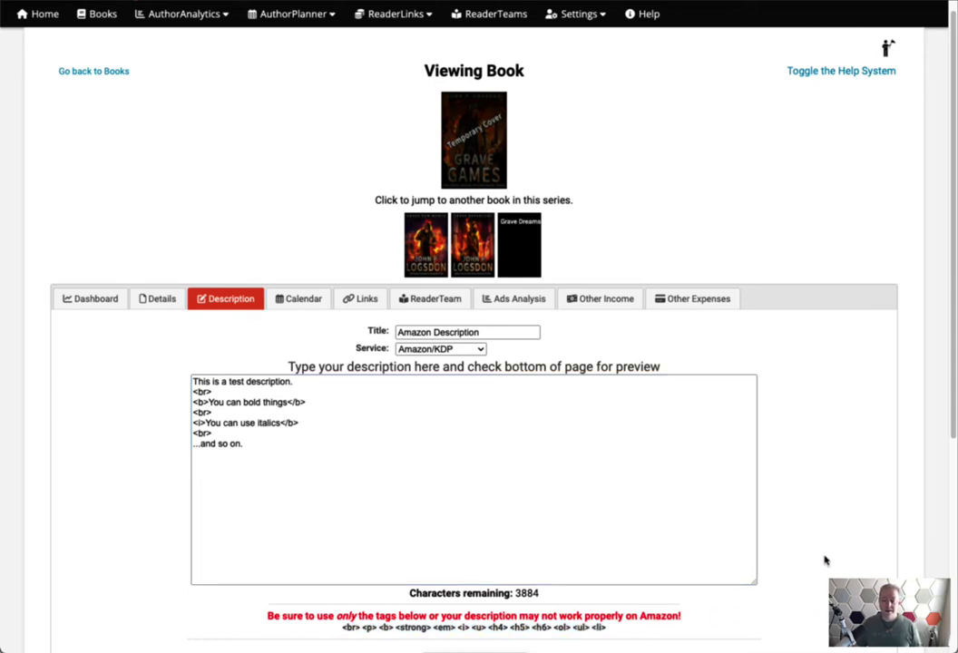
scroll(814, 472, "up", 1)
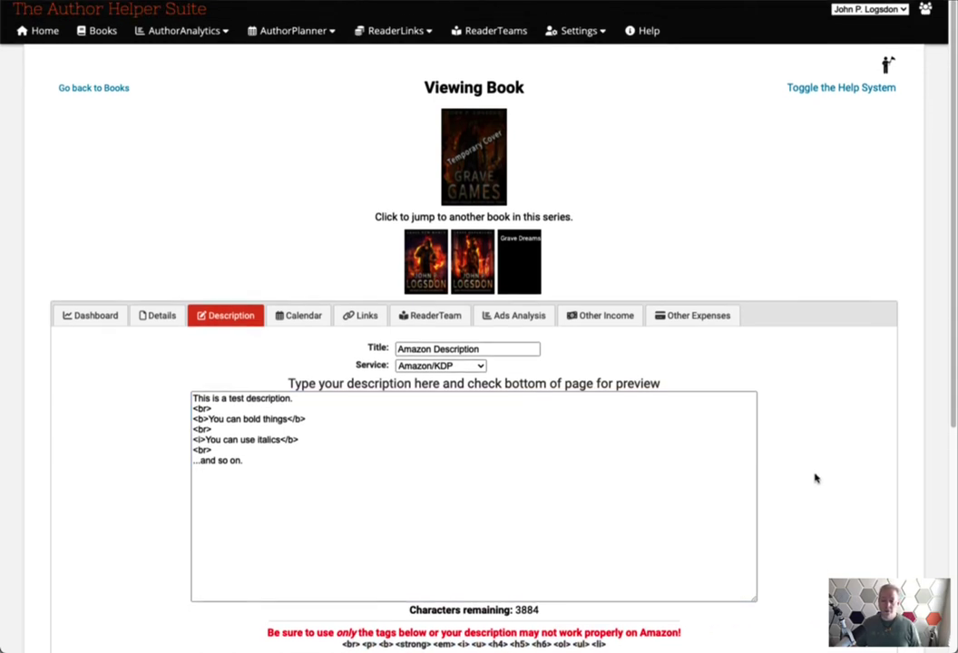
Step: Review the available services, set the description's service to BargainBooksy and check its remaining character allowance
left_click(481, 364)
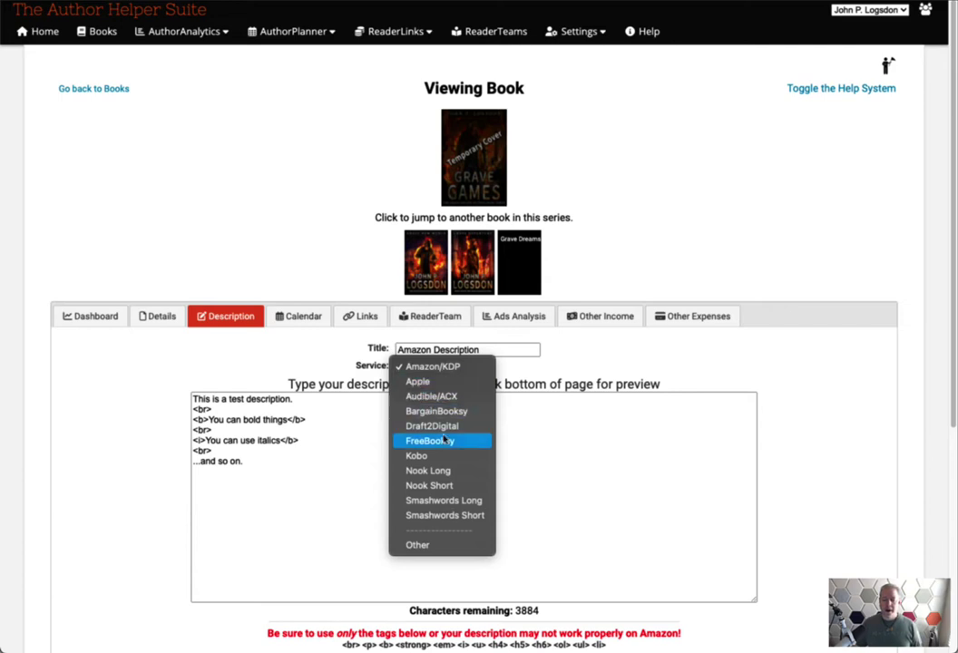
left_click(546, 617)
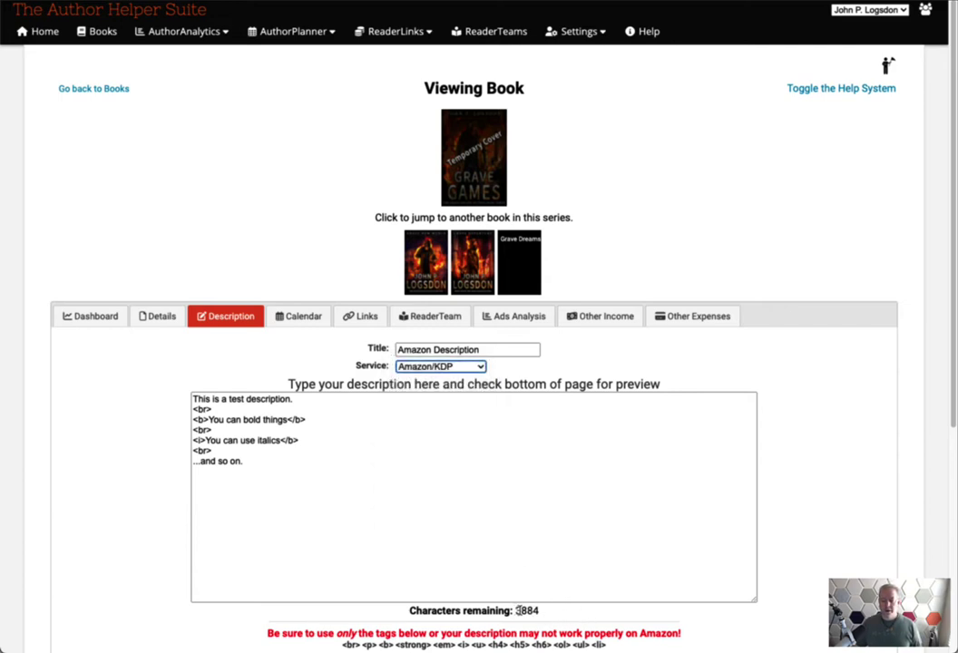
left_click(459, 369)
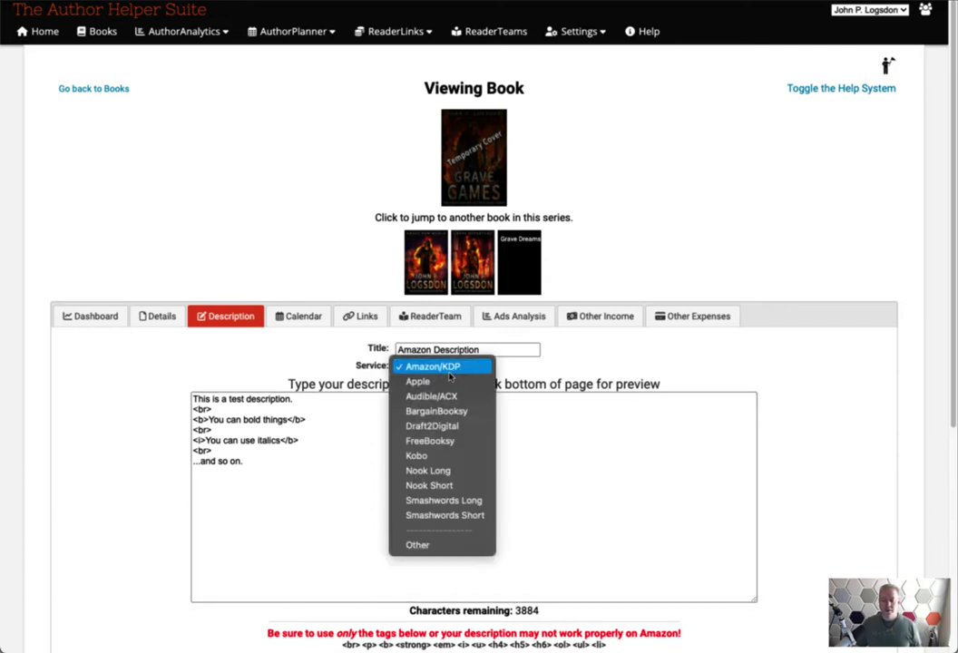
left_click(458, 411)
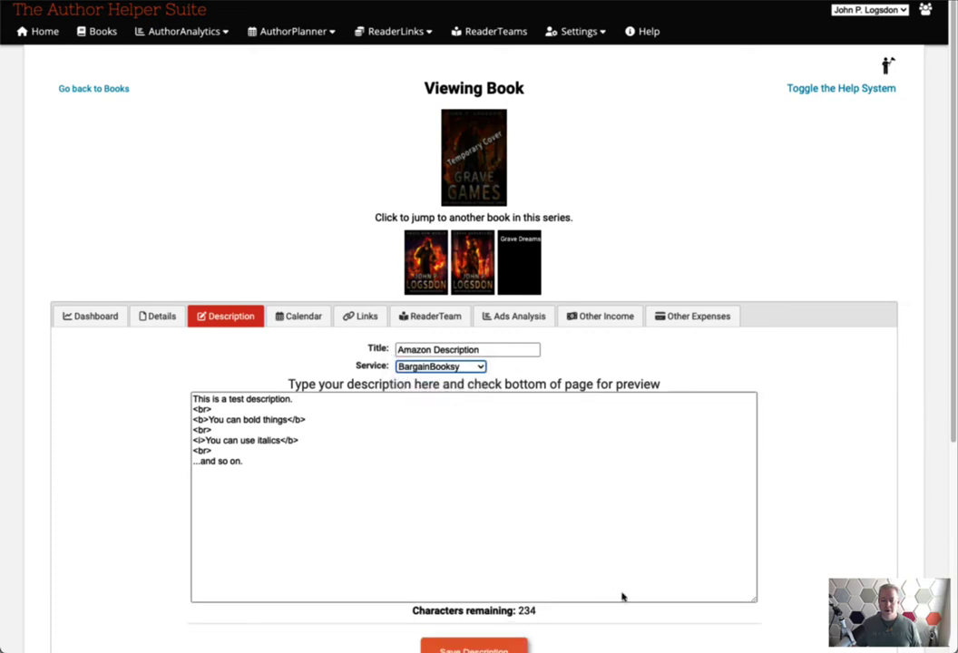
left_click_drag(539, 612, 514, 612)
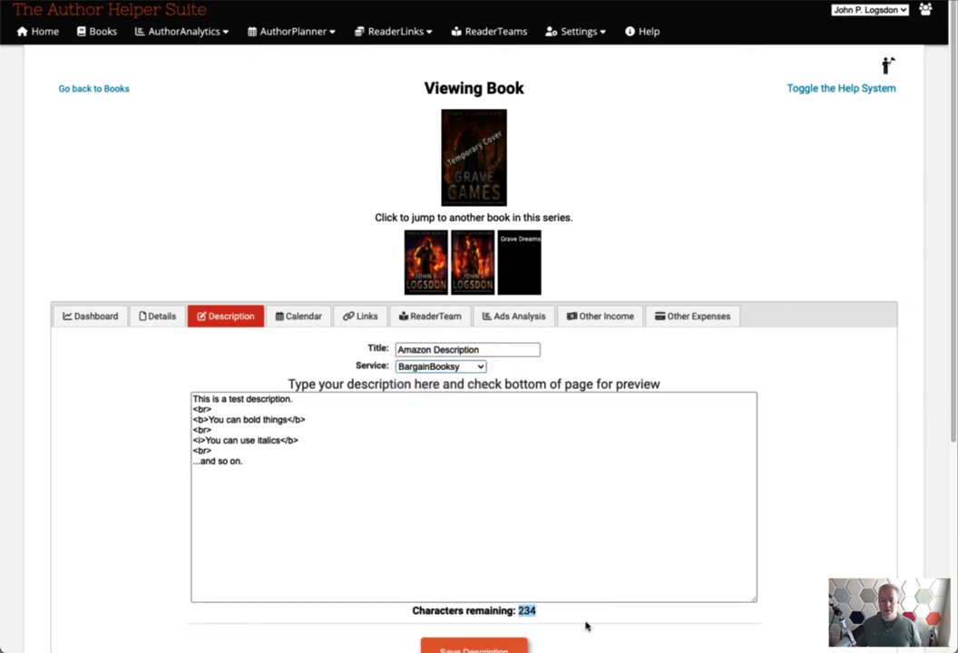
left_click(736, 613)
scroll(736, 614, "down", 2)
scroll(735, 620, "up", 2)
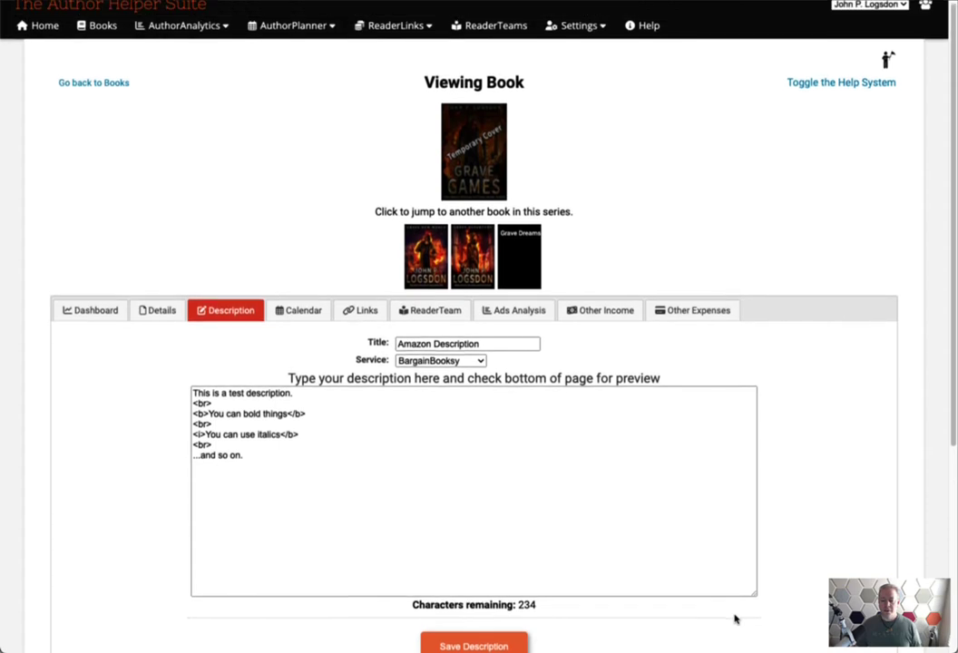
scroll(736, 620, "up", 1)
Step: Set the description's service back to Amazon/KDP and view the save and delete options below the text
left_click(479, 367)
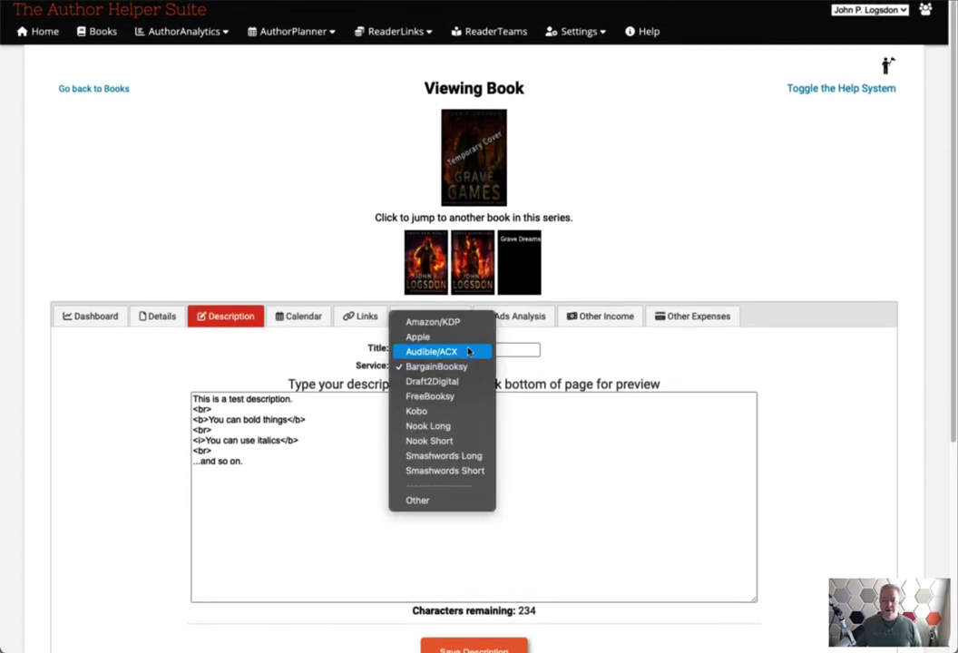
left_click(468, 329)
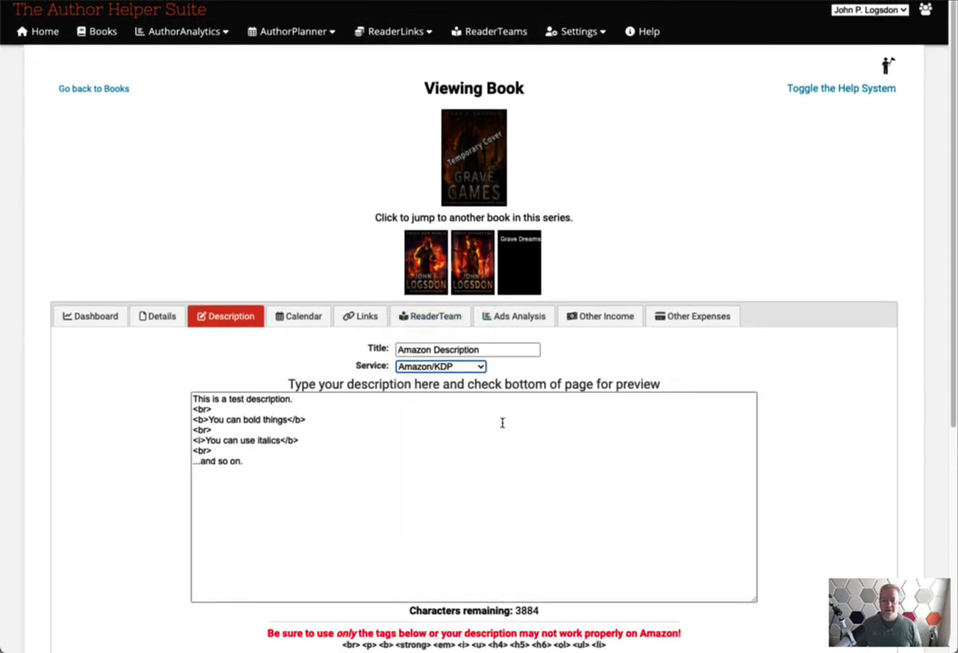
scroll(631, 563, "down", 2)
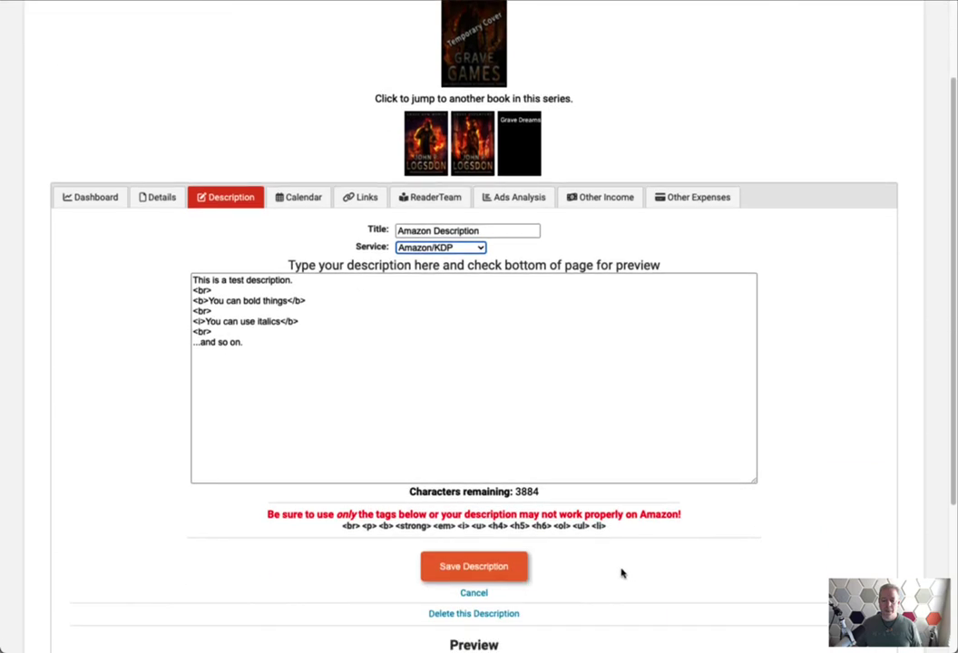
Step: Leave the description editor without saving and view the book's calendar for May 2022
left_click(474, 593)
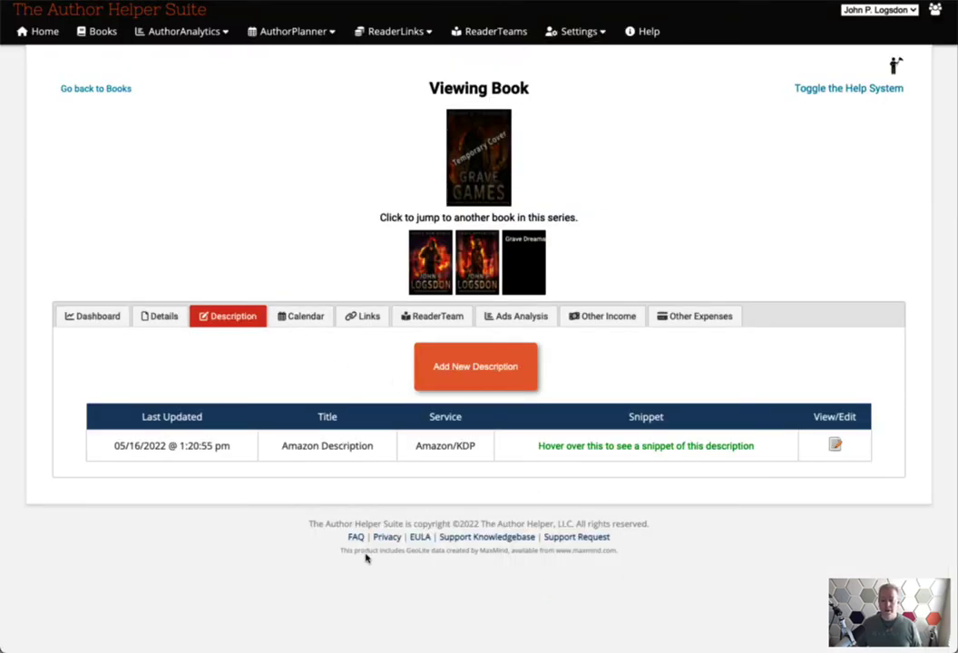
left_click(291, 315)
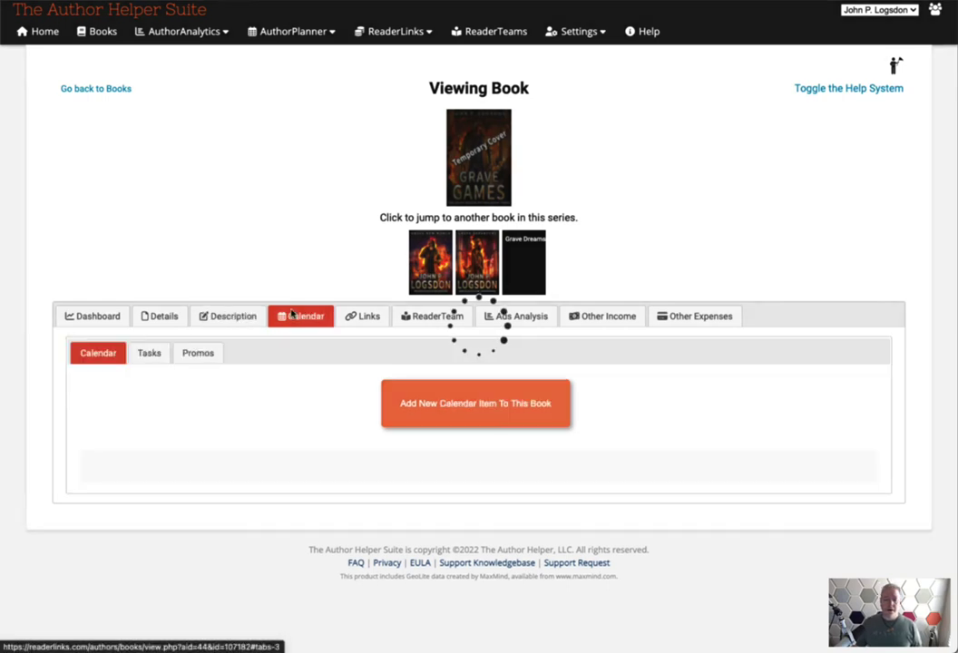
scroll(104, 470, "down", 1)
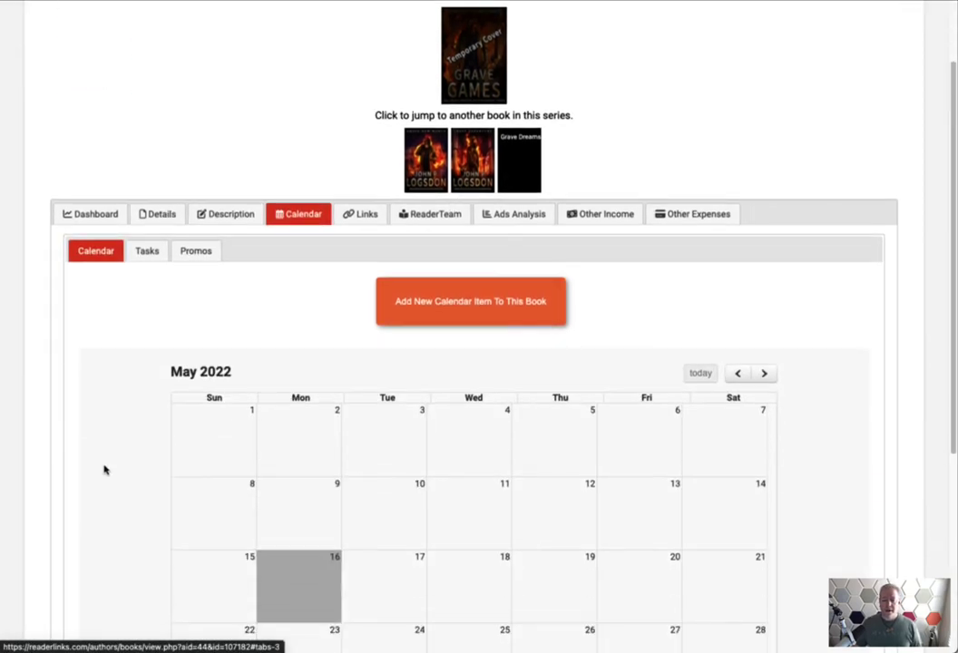
scroll(105, 470, "up", 1)
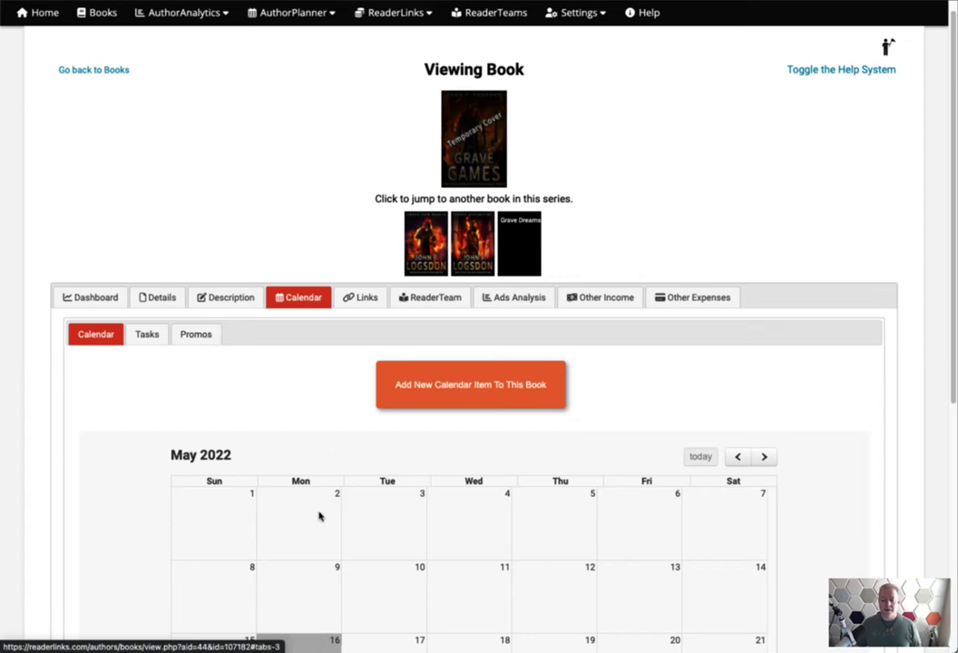
scroll(437, 523, "down", 1)
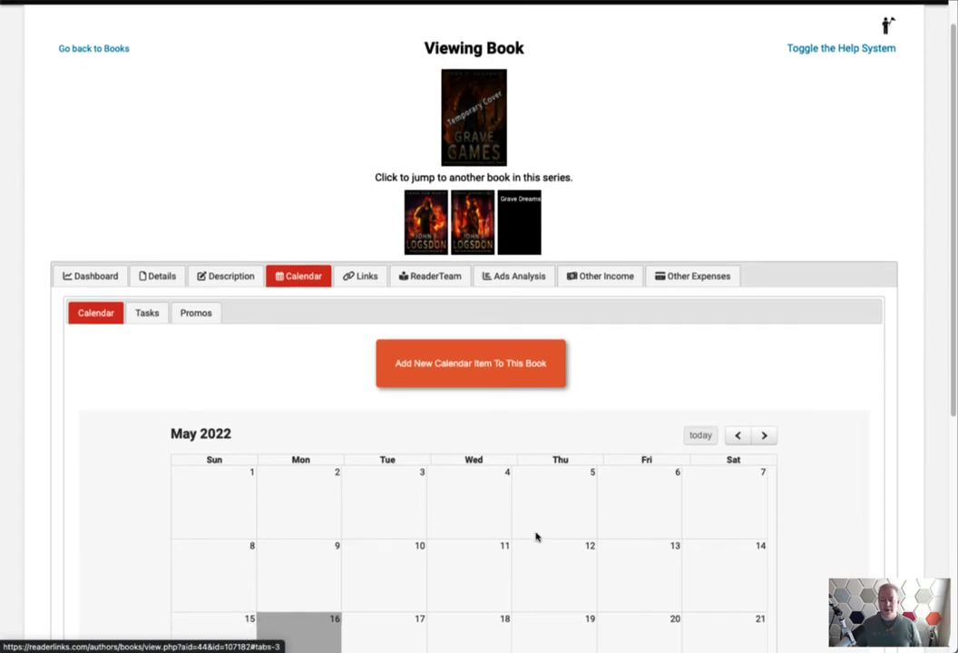
scroll(547, 527, "up", 2)
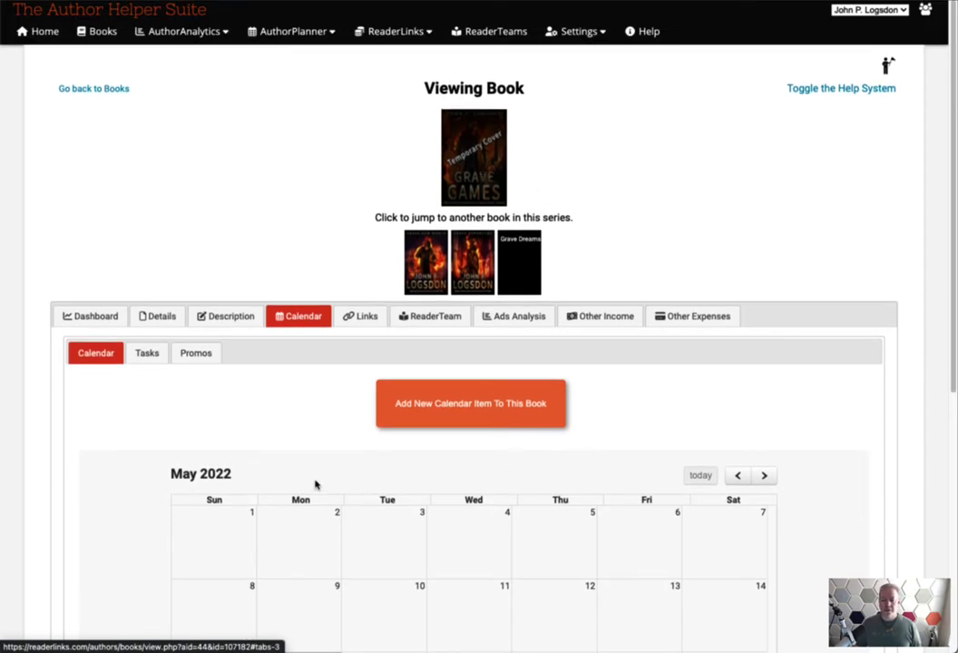
Step: Open the book's links list and examine its locations, services, landing pages and the Amazon ASIN requirement on the first link
left_click(354, 317)
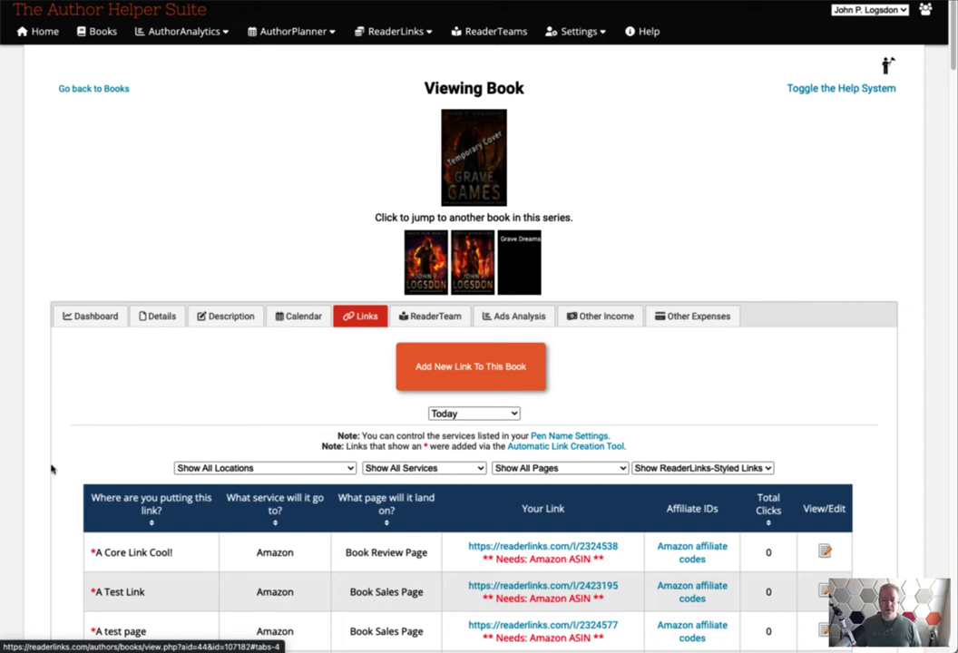
scroll(53, 506, "down", 1)
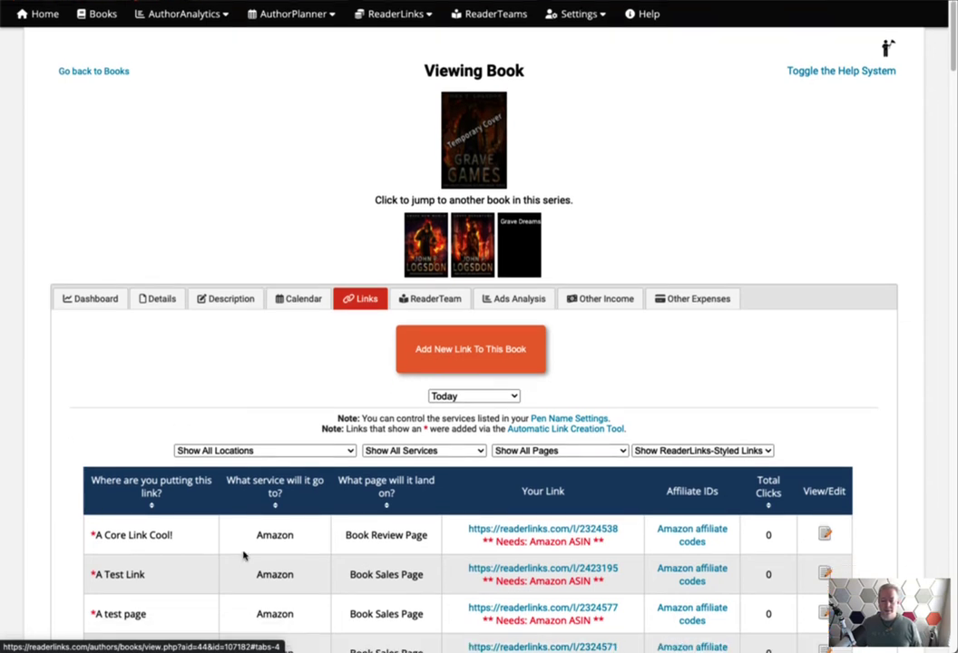
scroll(272, 567, "down", 1)
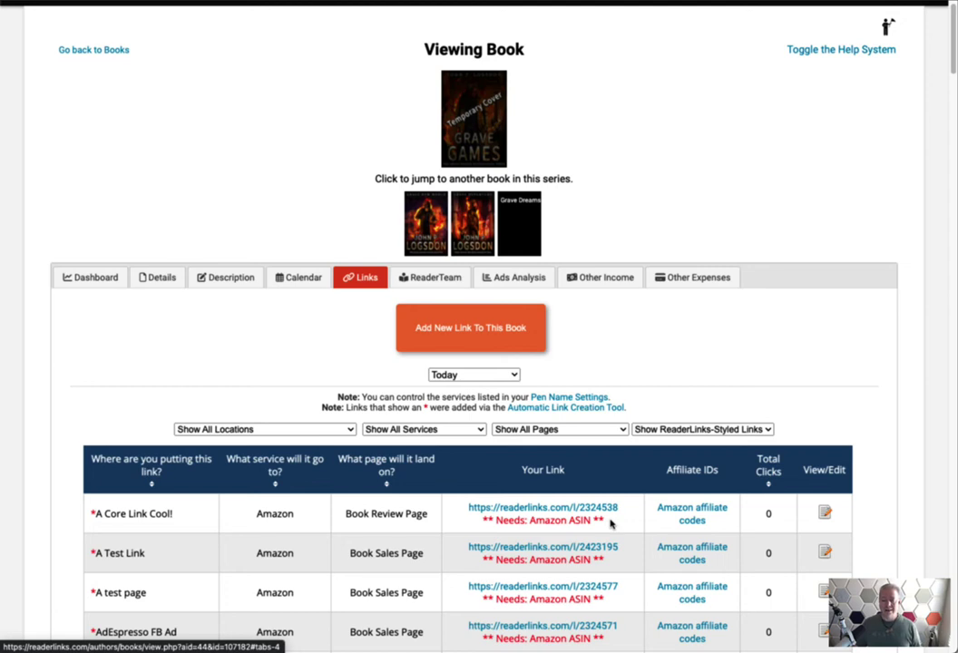
left_click_drag(610, 522, 482, 524)
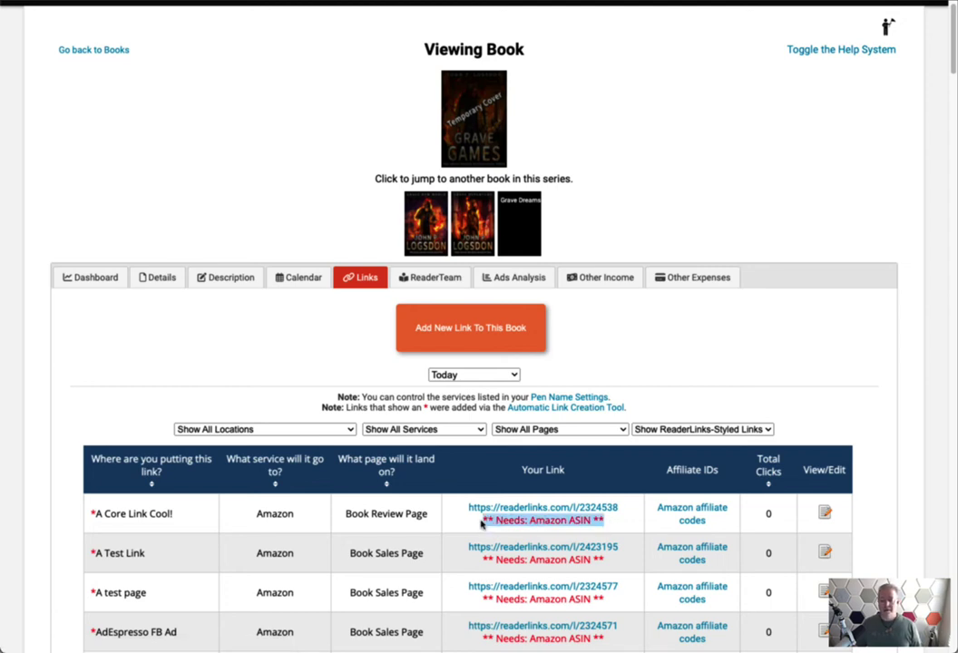
left_click(624, 524)
mouse_move(555, 549)
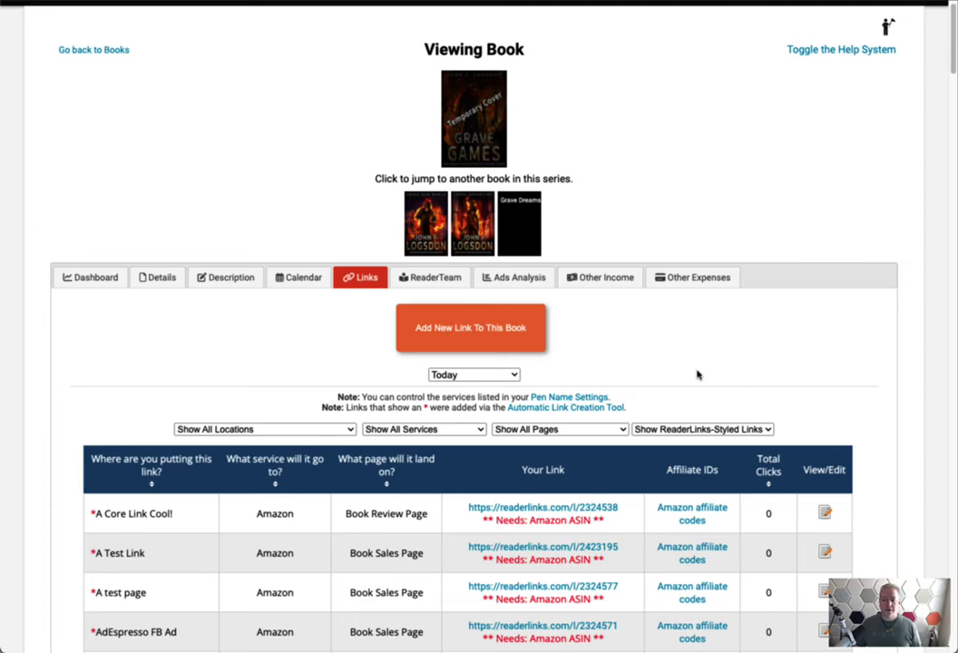
Step: Open the book's ReaderTeam management and review its sharing, status, milestone date, review request and communications settings
left_click(427, 278)
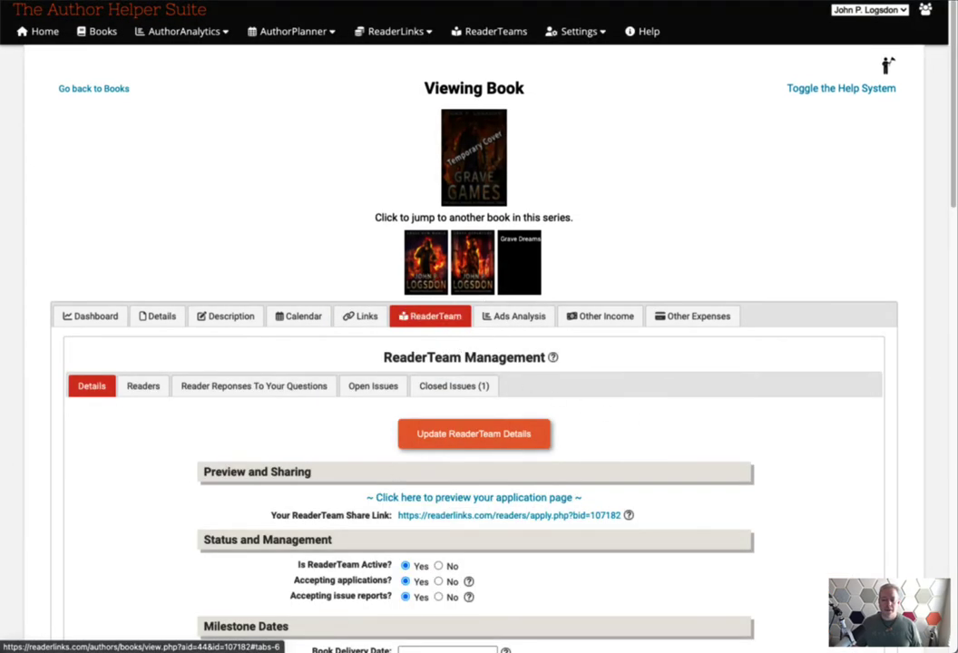
scroll(78, 500, "down", 2)
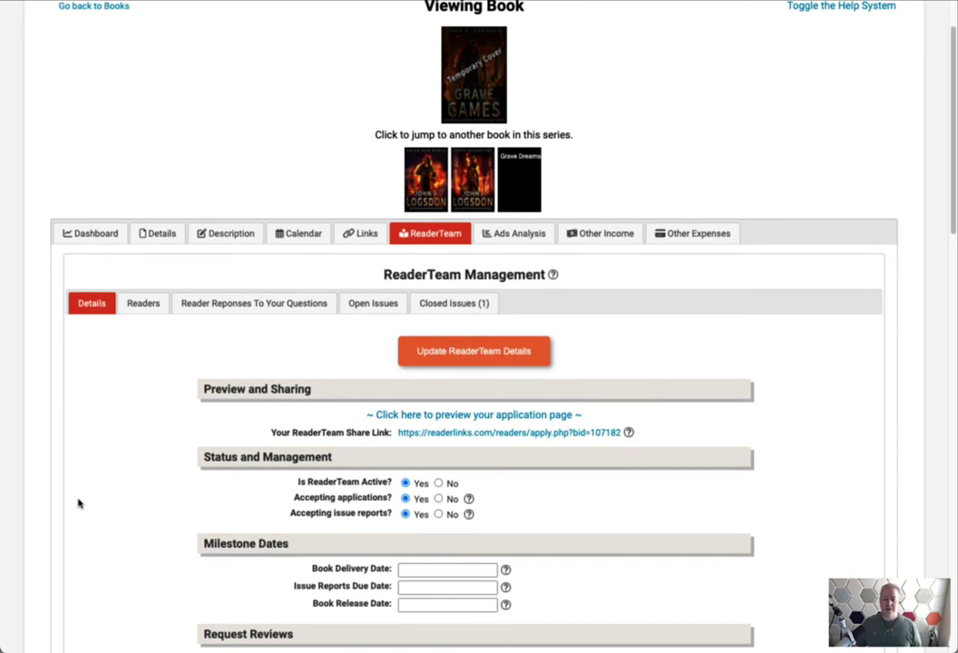
scroll(78, 504, "down", 3)
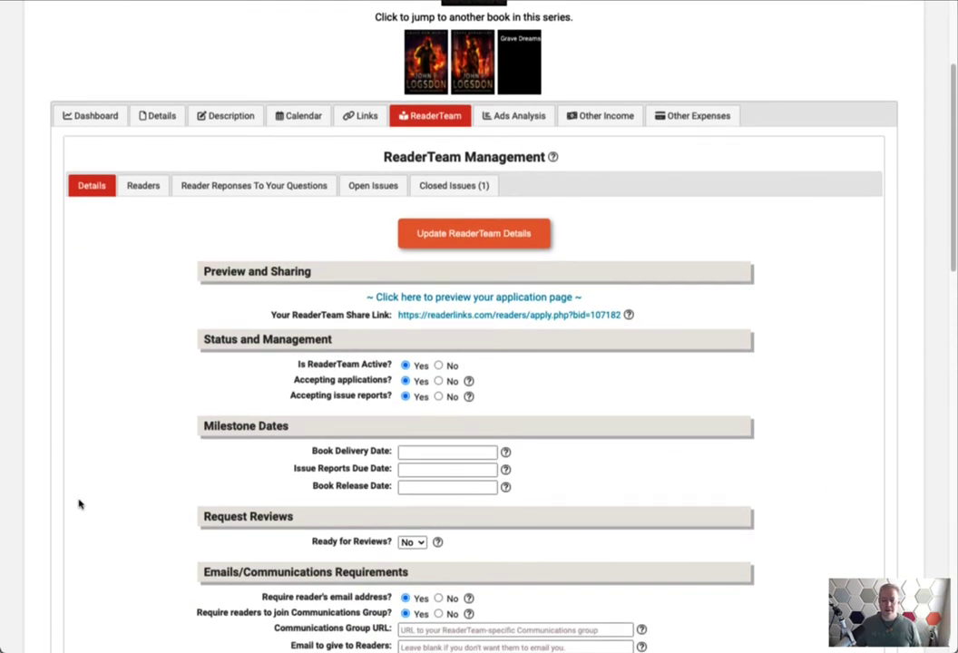
scroll(79, 505, "up", 5)
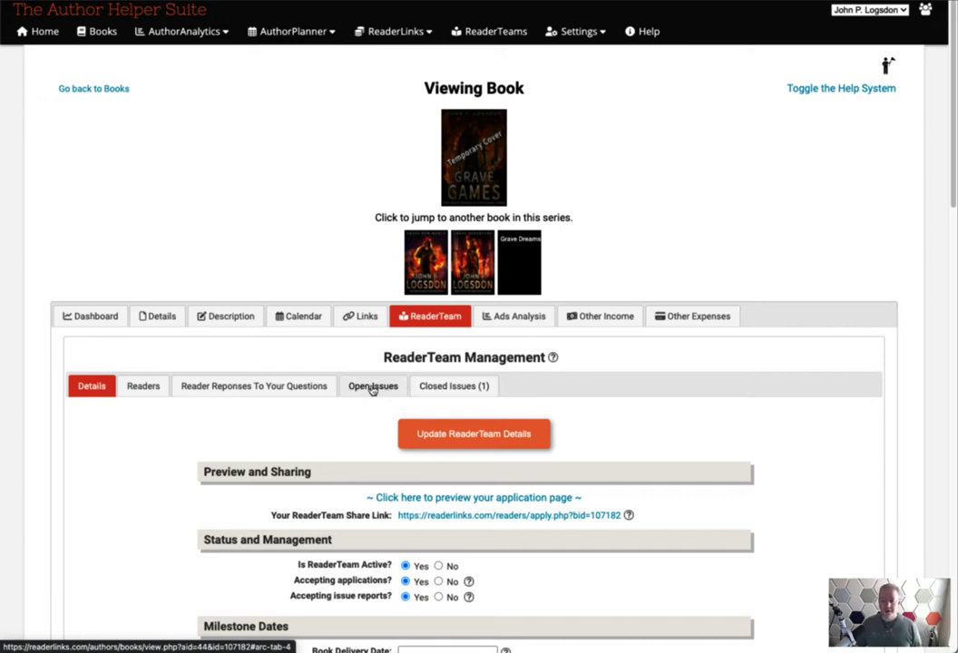
Step: Open the book's ads analysis and examine the Profit Trend and Rate of Change charts and the daily ads table
left_click(508, 318)
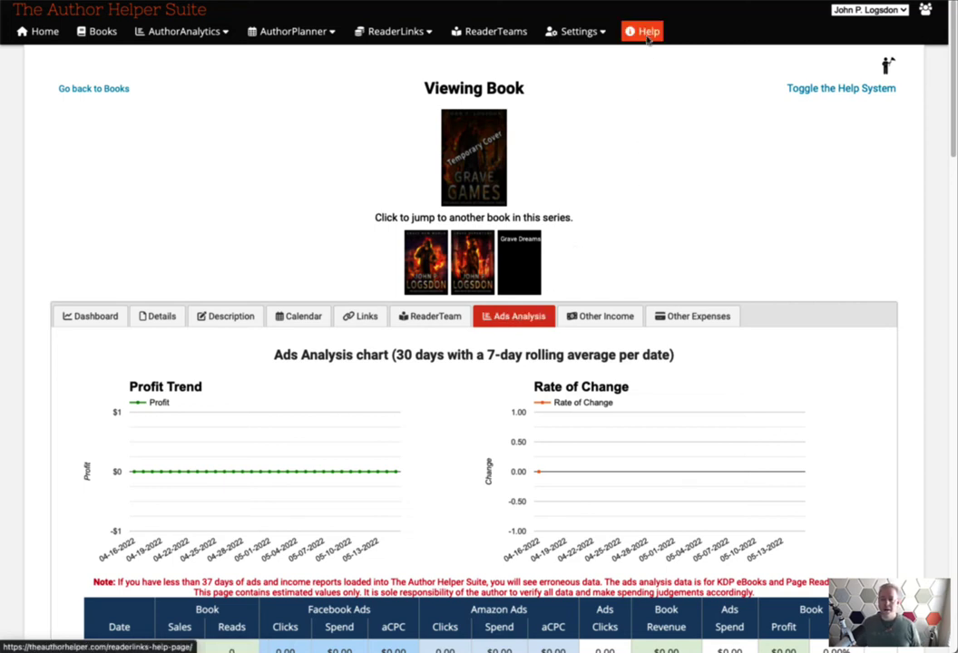
scroll(321, 555, "down", 2)
scroll(321, 495, "down", 2)
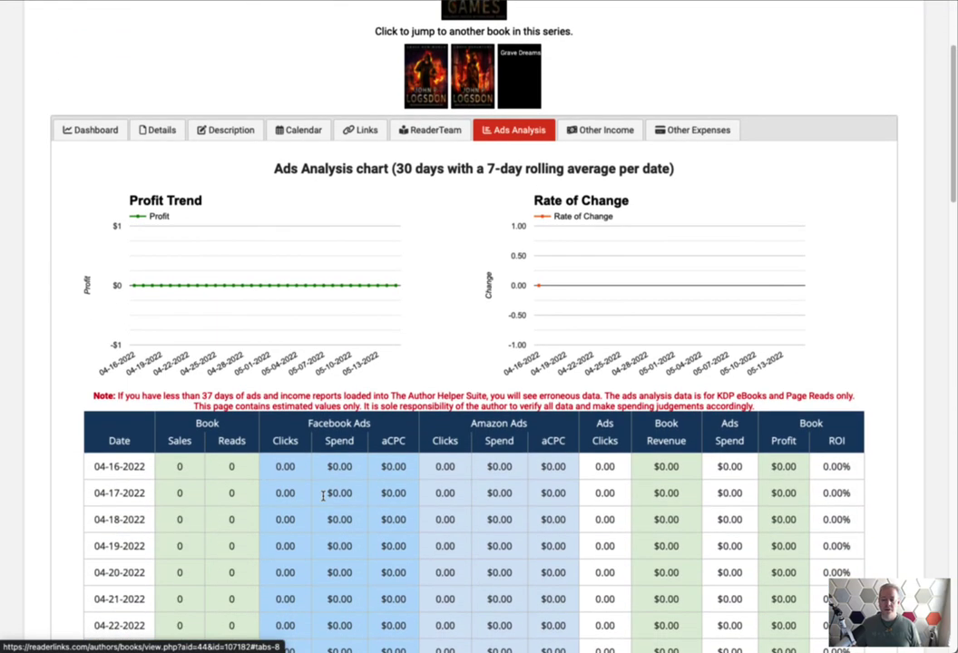
scroll(325, 497, "up", 4)
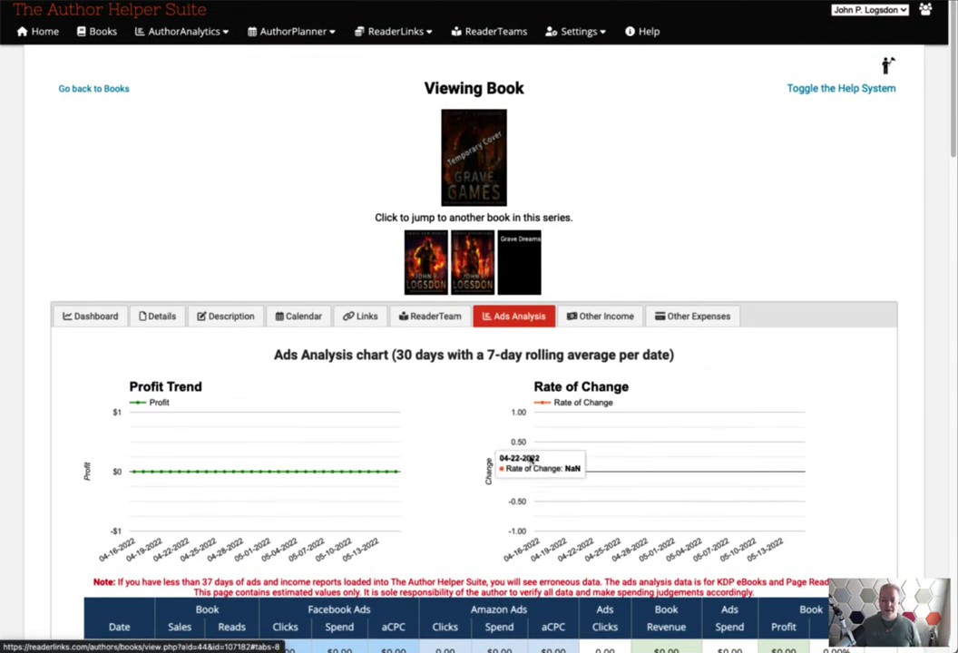
scroll(480, 480, "down", 1)
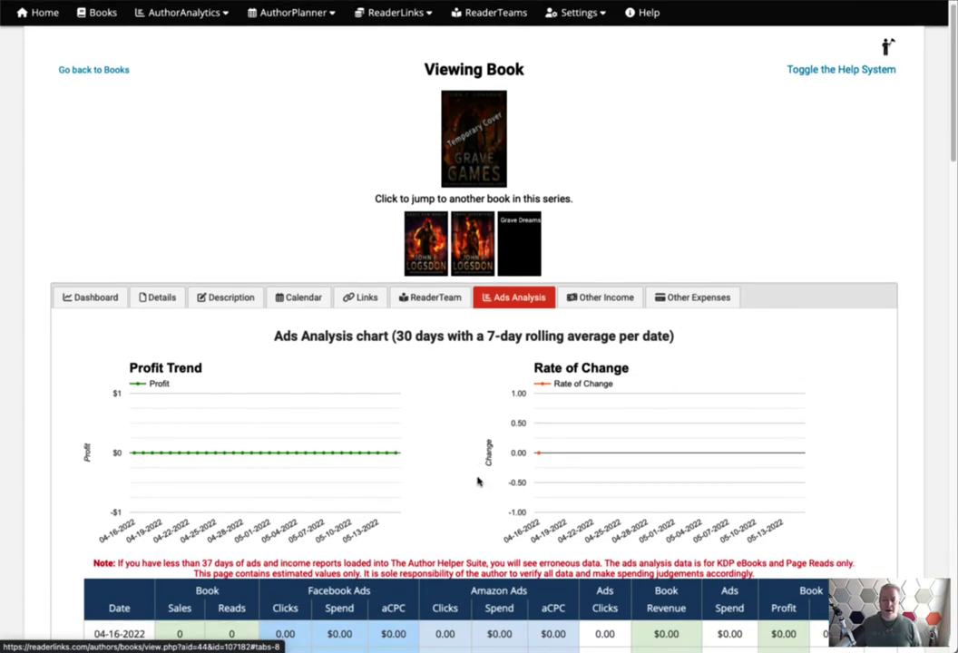
scroll(481, 472, "up", 1)
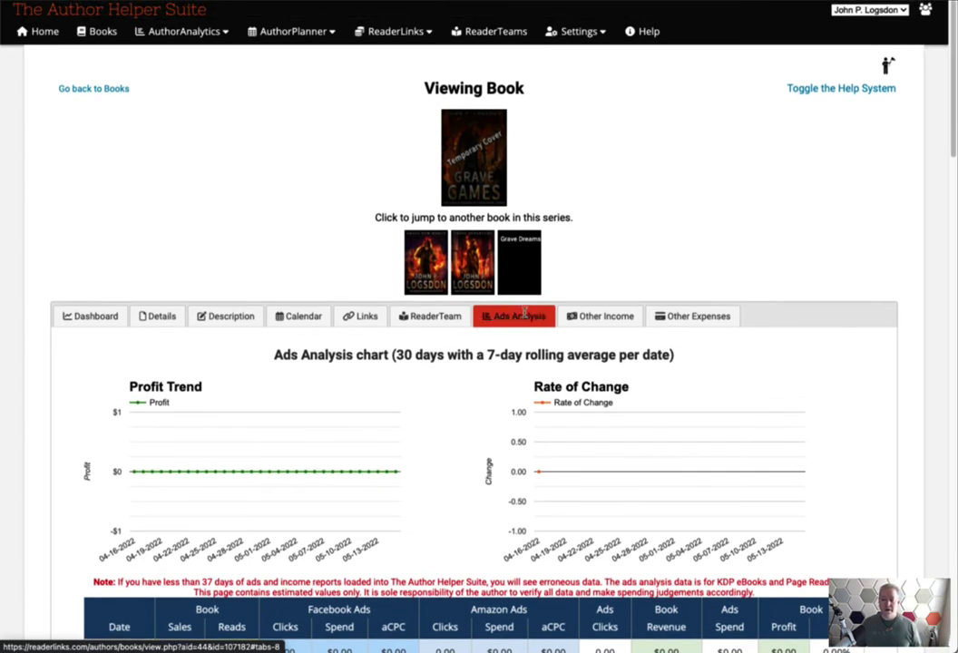
Step: Read the ads analysis heading on the 30-day period and 7-day rolling average, and compare it with the charts and table below
left_click_drag(269, 356, 681, 356)
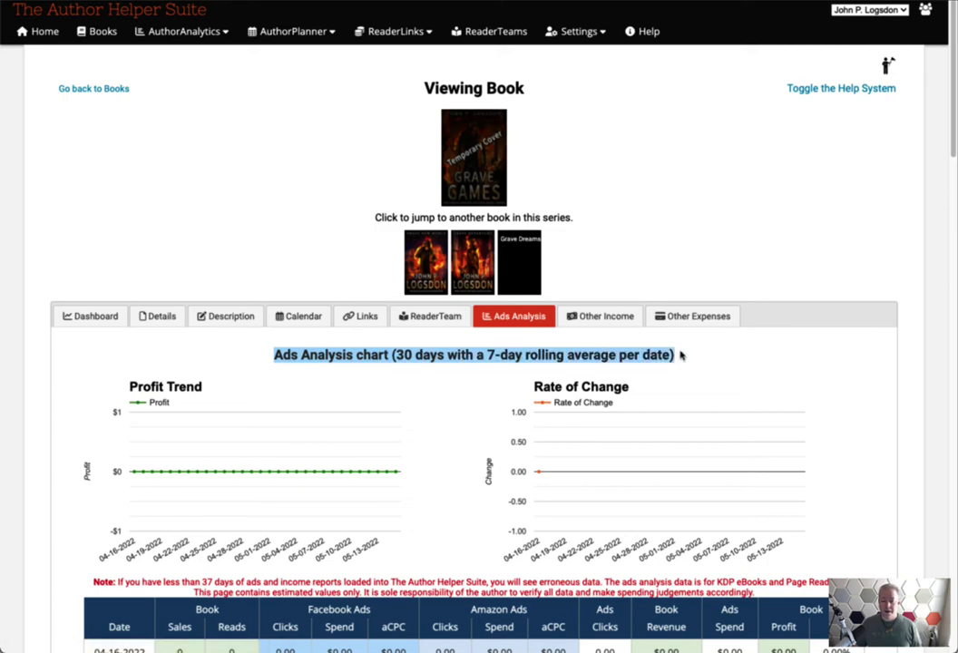
left_click(700, 361)
scroll(467, 472, "down", 5)
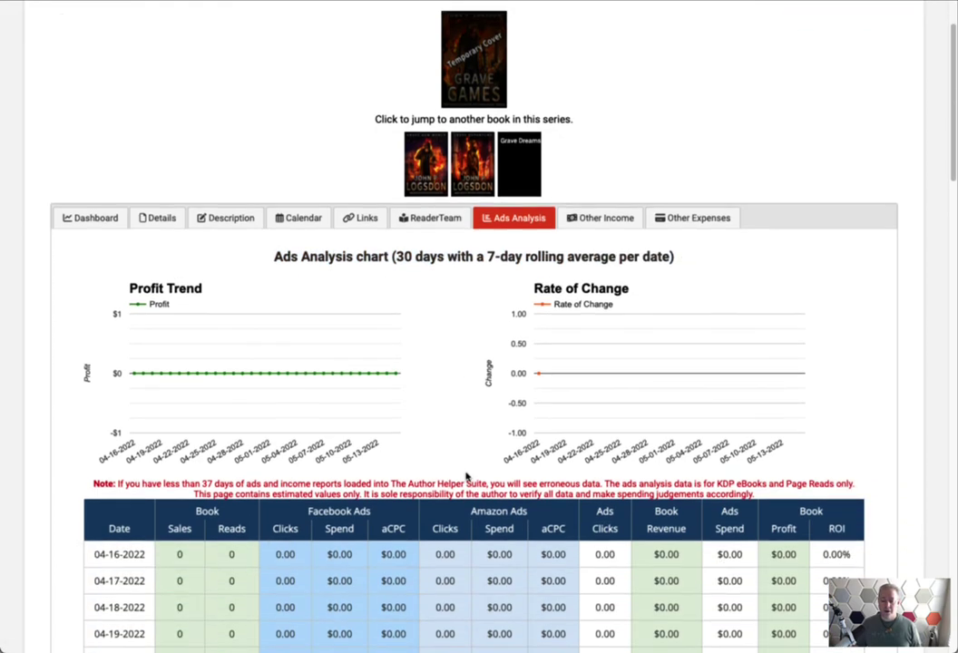
scroll(467, 476, "up", 5)
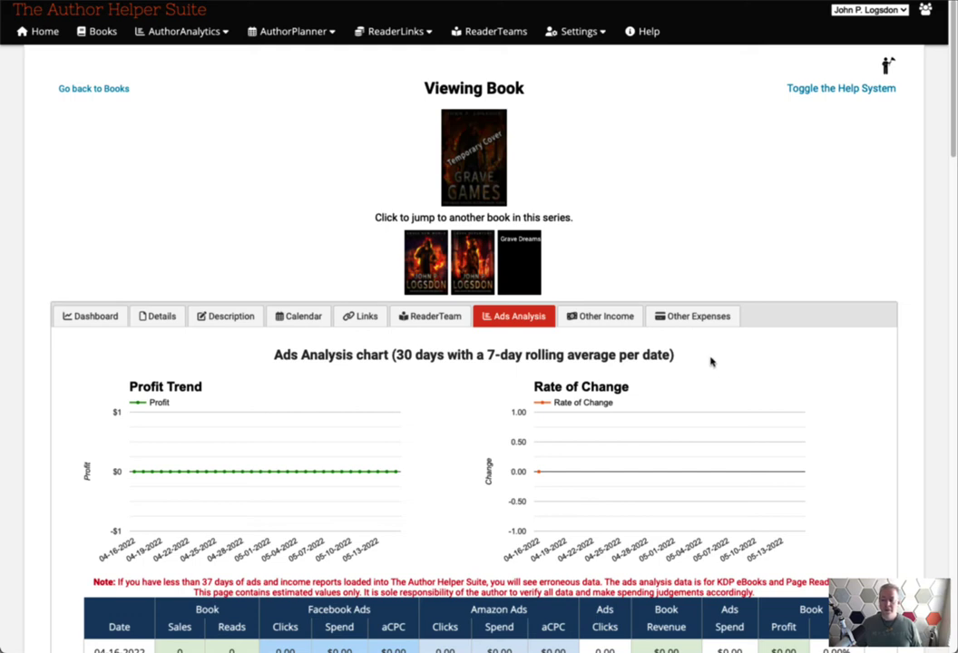
left_click_drag(695, 359, 275, 356)
left_click(275, 357)
scroll(449, 490, "down", 3)
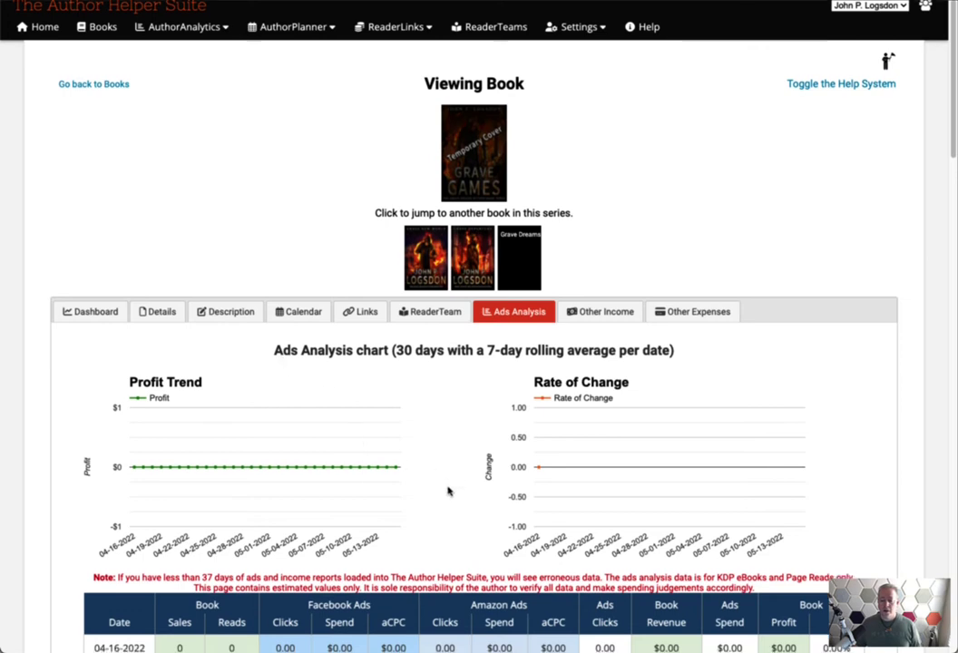
scroll(442, 536, "up", 3)
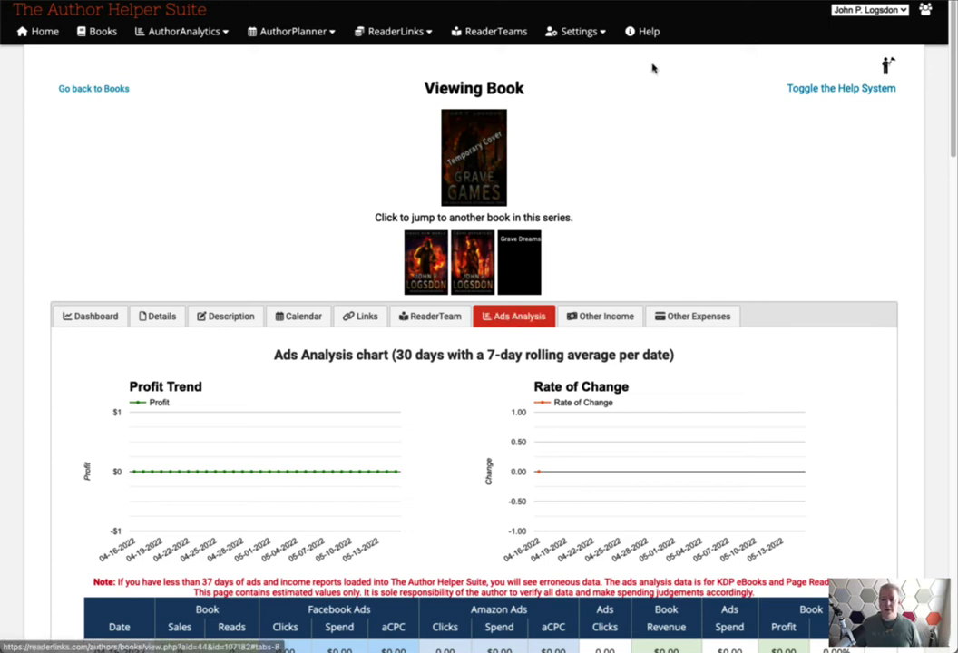
Step: View the book's manually managed other income, followed by its other expenses
left_click(597, 317)
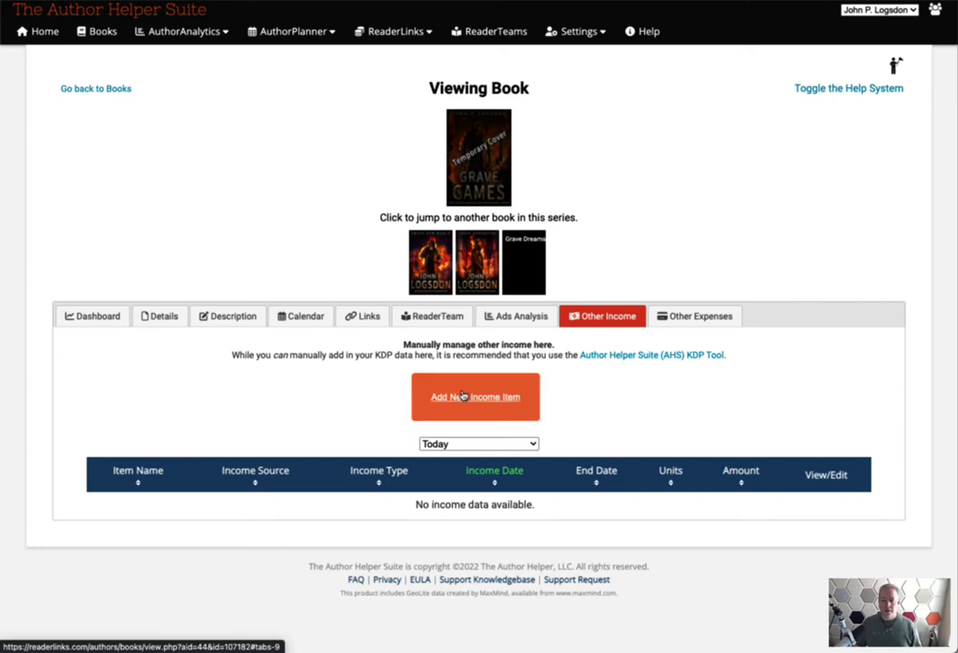
left_click(680, 316)
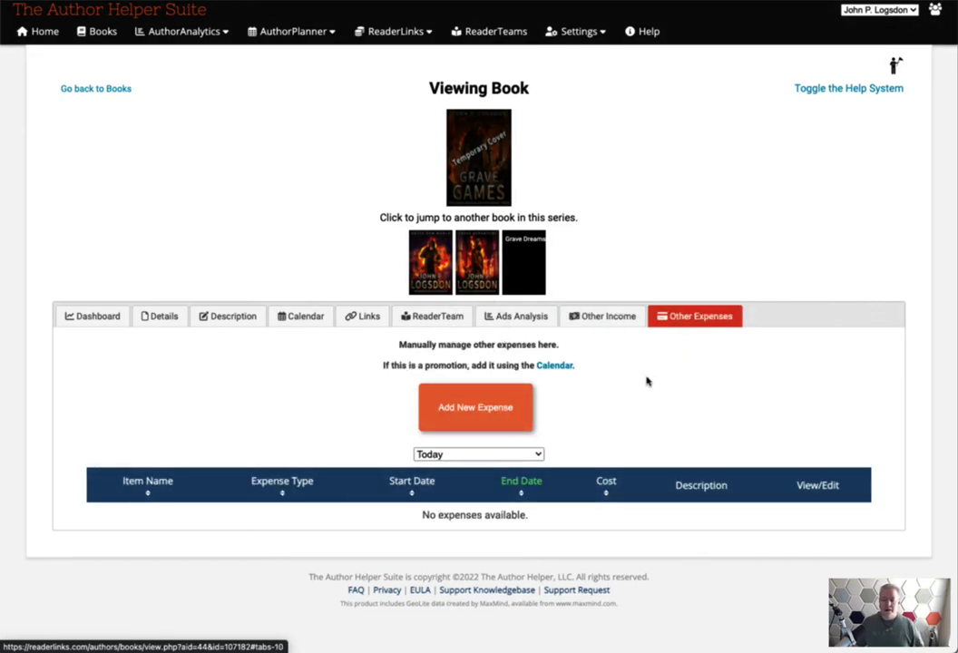